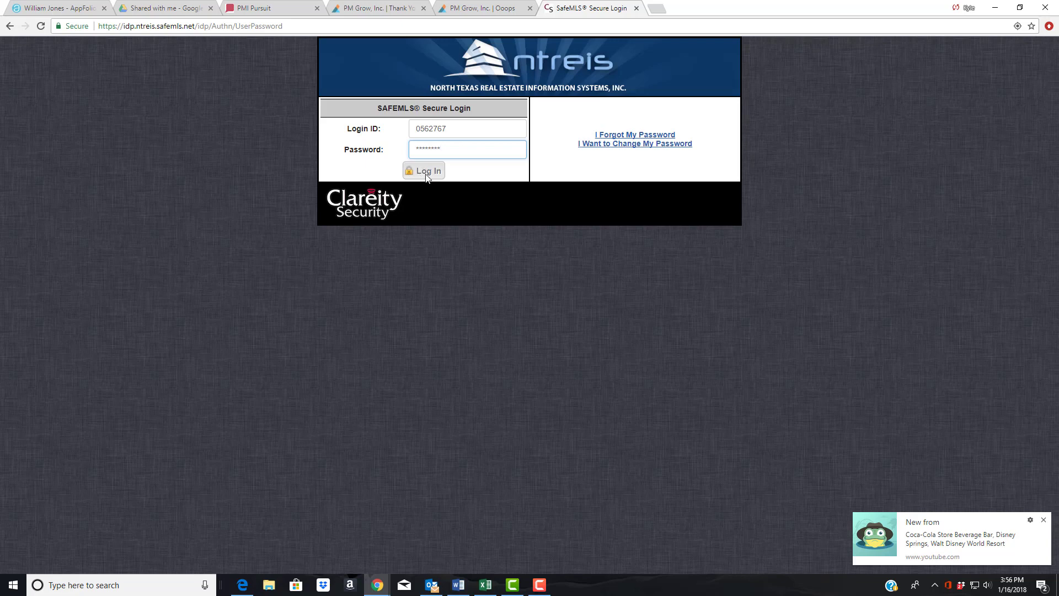
- Sign in to NTREIS SafeMLS with the login ID and password
left_click(427, 175)
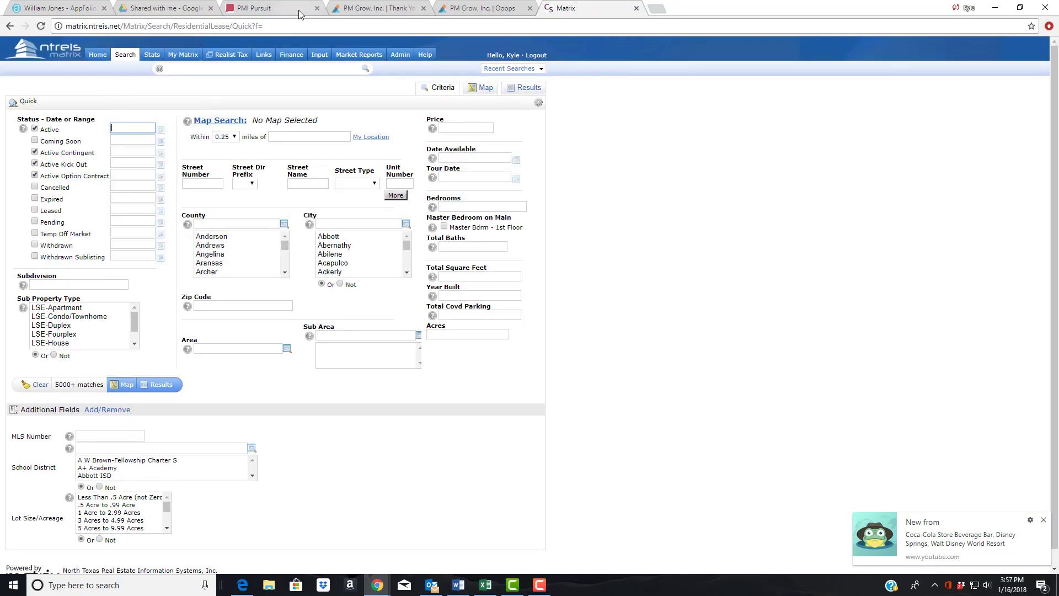
- Reload the Residential Lease quick search and open Realist Tax records in a new tab
mouse_move(126, 55)
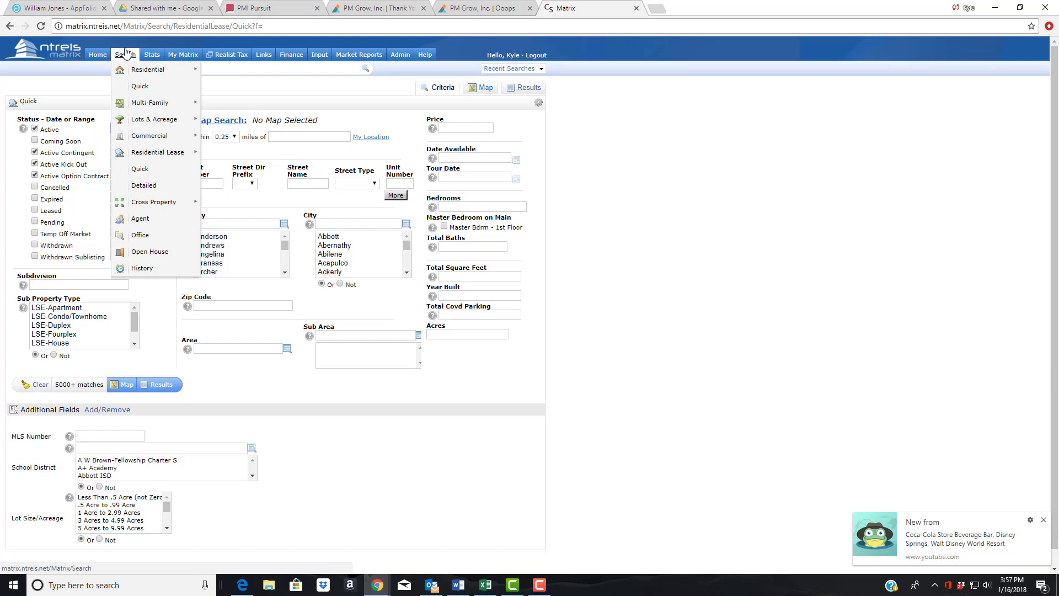
mouse_move(138, 156)
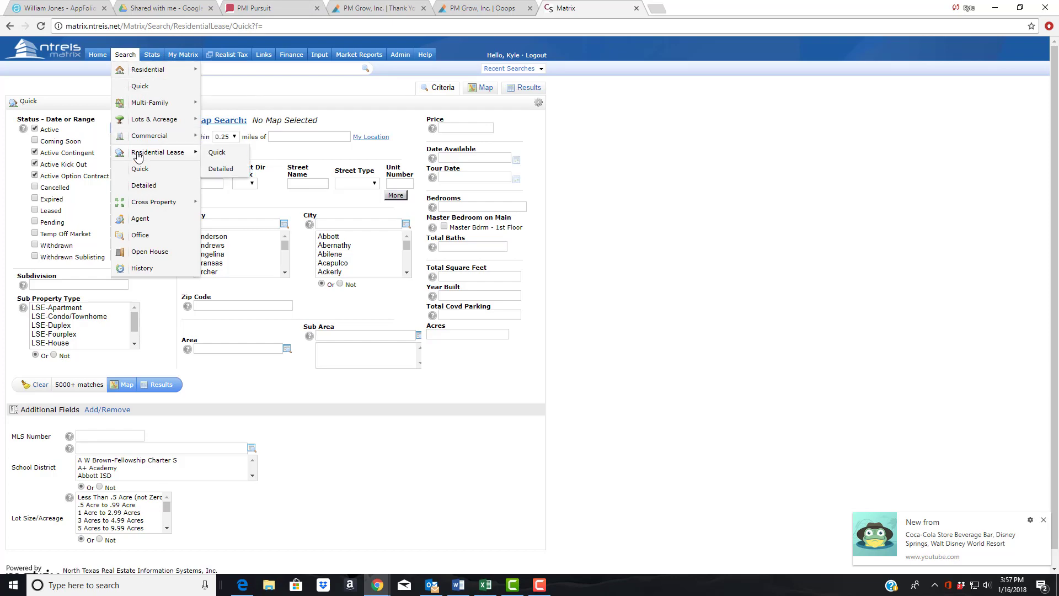
left_click(212, 153)
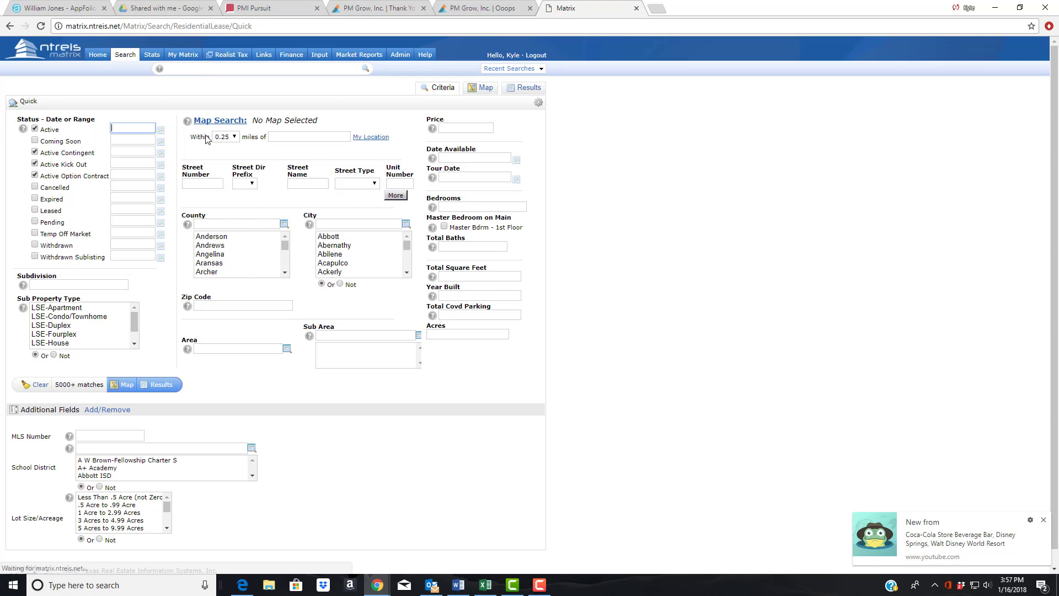
left_click(237, 59)
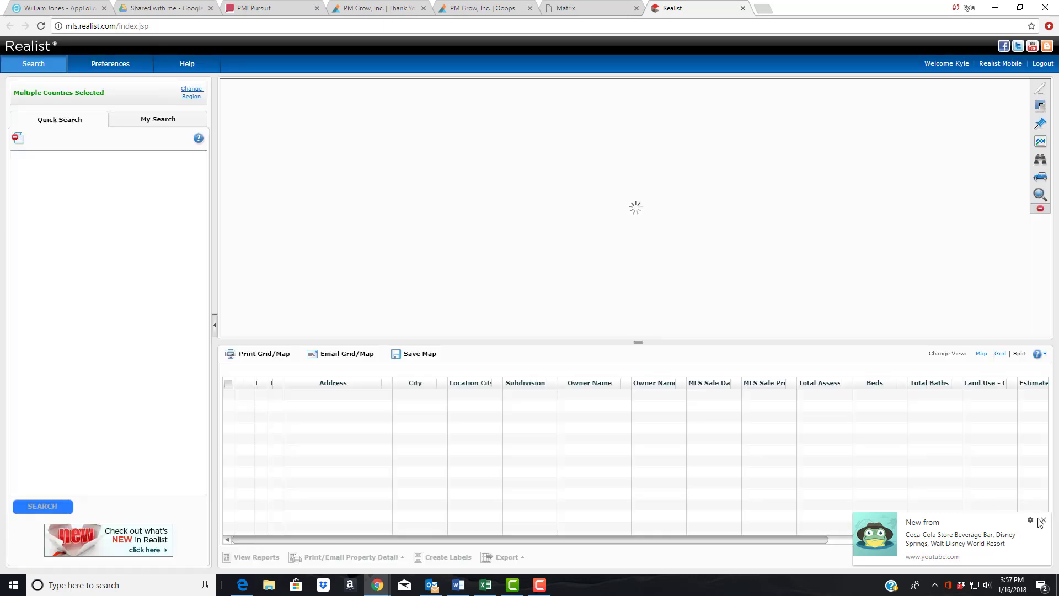
- Dismiss the video notification and search Realist Quick Search for the Ridgecrest Dr, Watauga address
left_click(1043, 520)
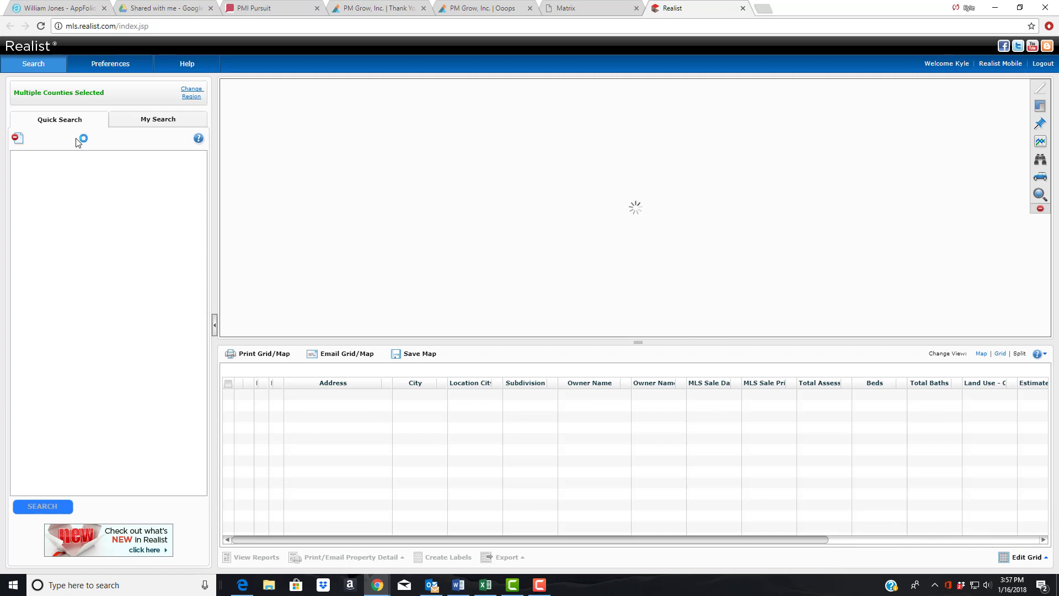
left_click(70, 172)
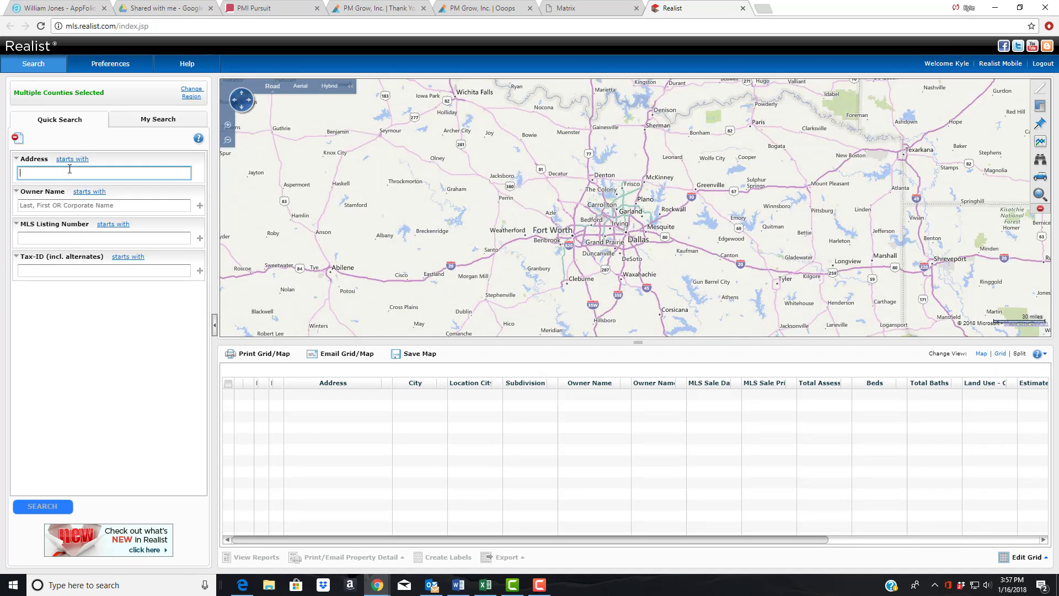
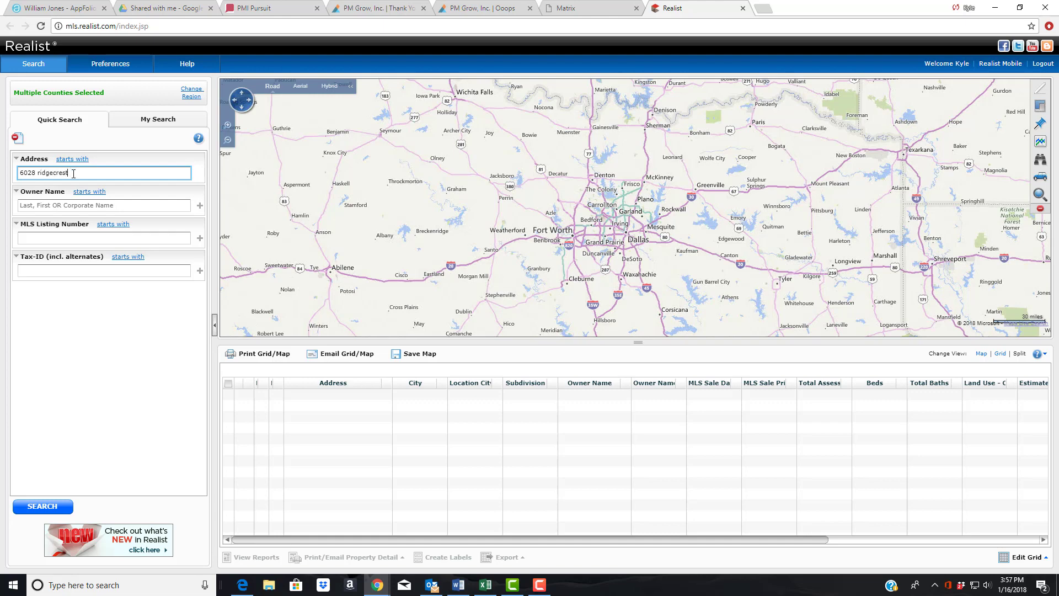
key("Return")
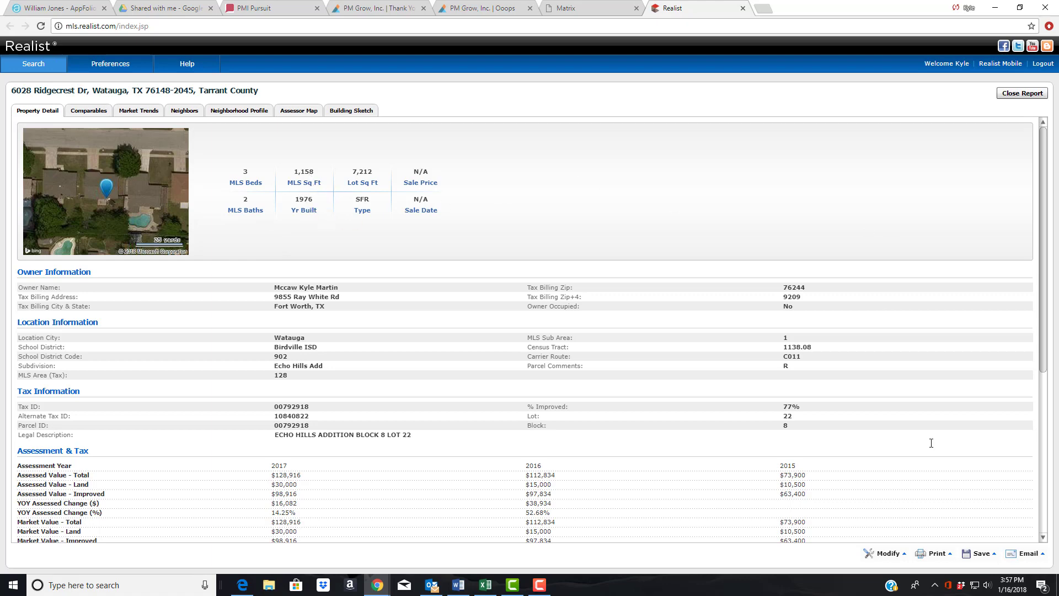
- Save a Quick PDF of the Realist property report and open the downloaded RealistReport PDF
left_click(975, 553)
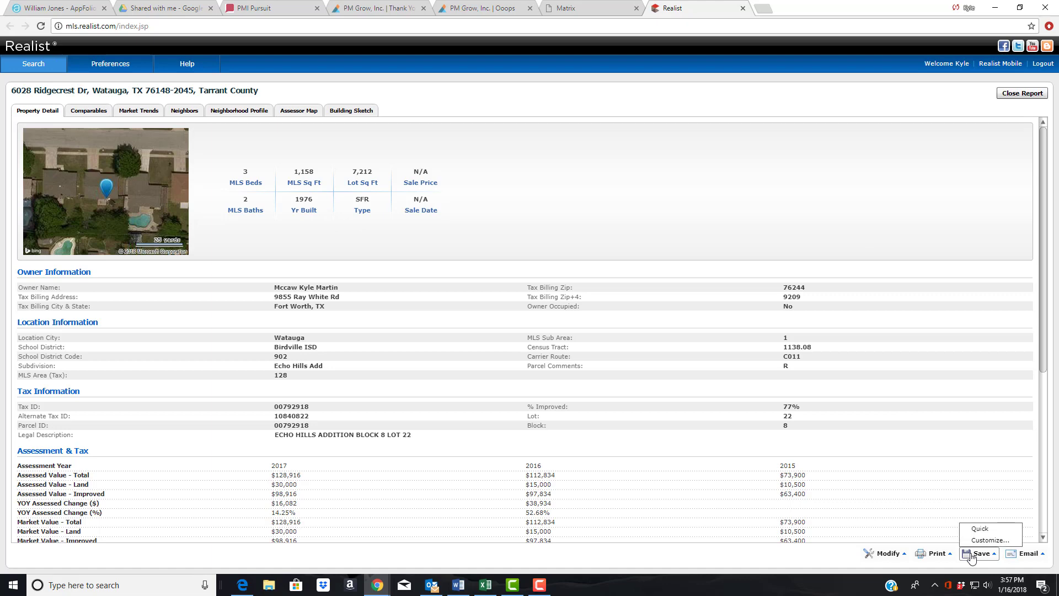
left_click(979, 529)
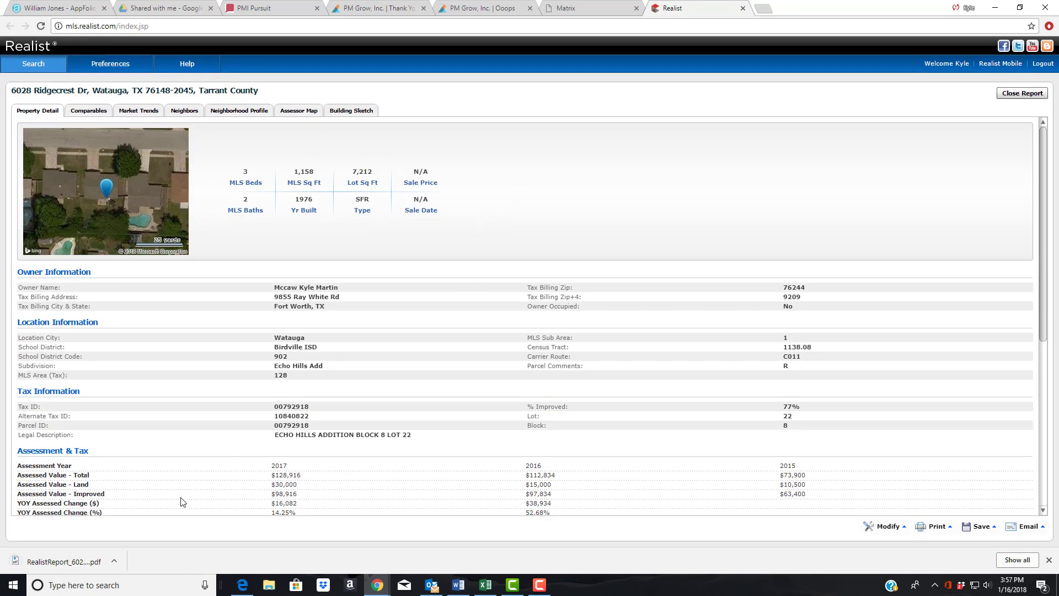
left_click(93, 552)
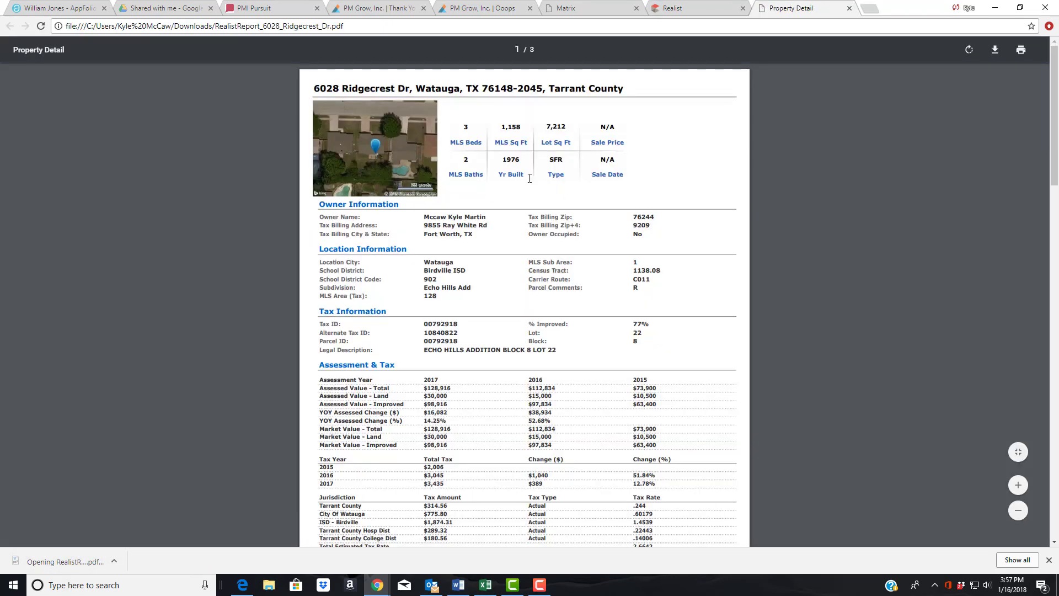
- Cancel a Save As copy of the report PDF and return to the Realist report
right_click(531, 177)
left_click(556, 232)
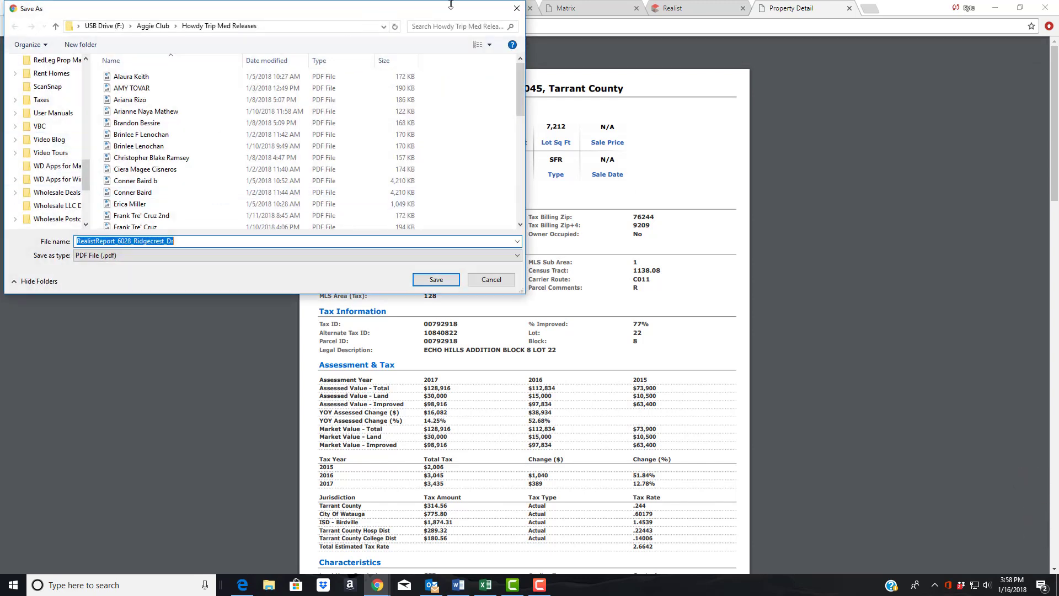
left_click(516, 8)
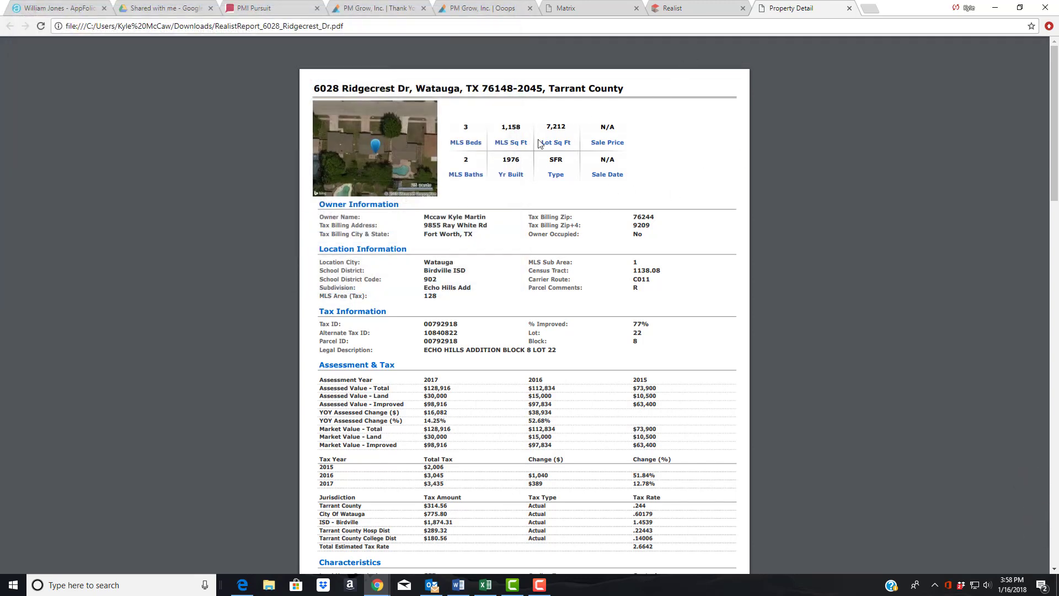
left_click(687, 11)
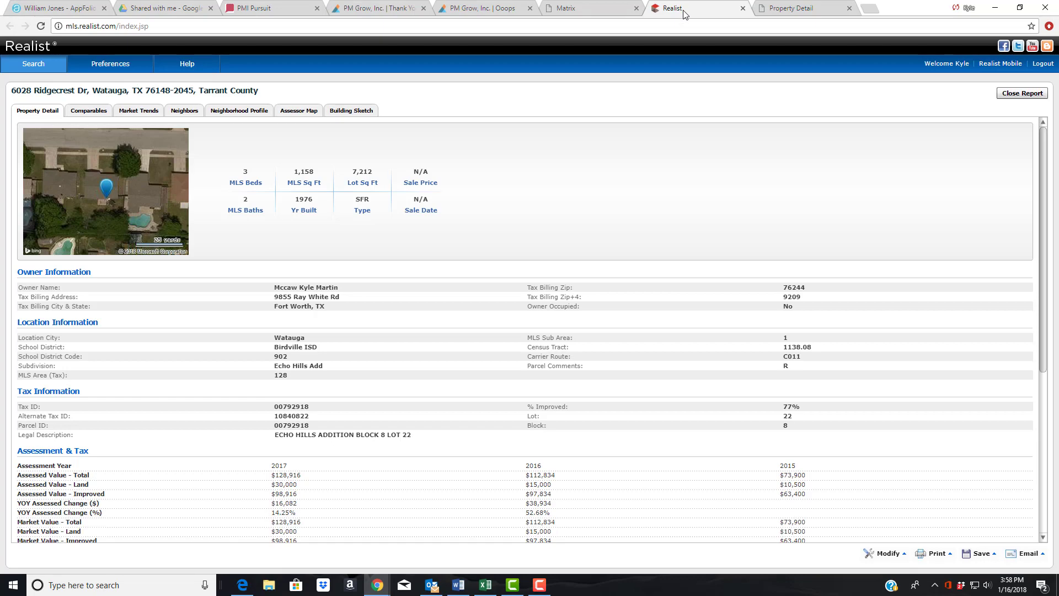
- Tick every Status checkbox, Coming Soon through Withdrawn Sublisting, in the Matrix lease quick search
left_click(596, 8)
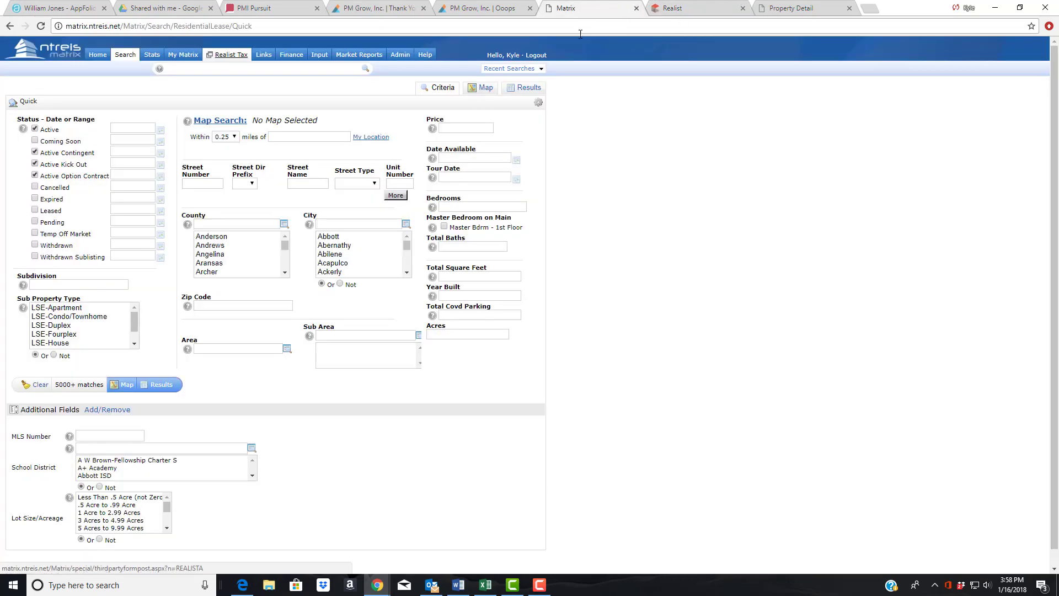
left_click(35, 142)
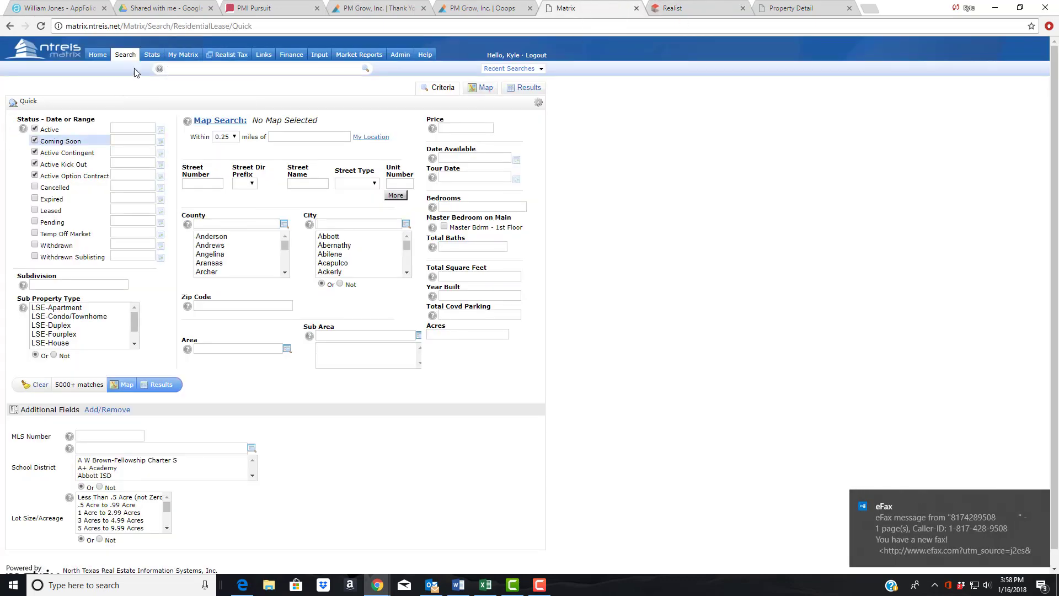
left_click(126, 54)
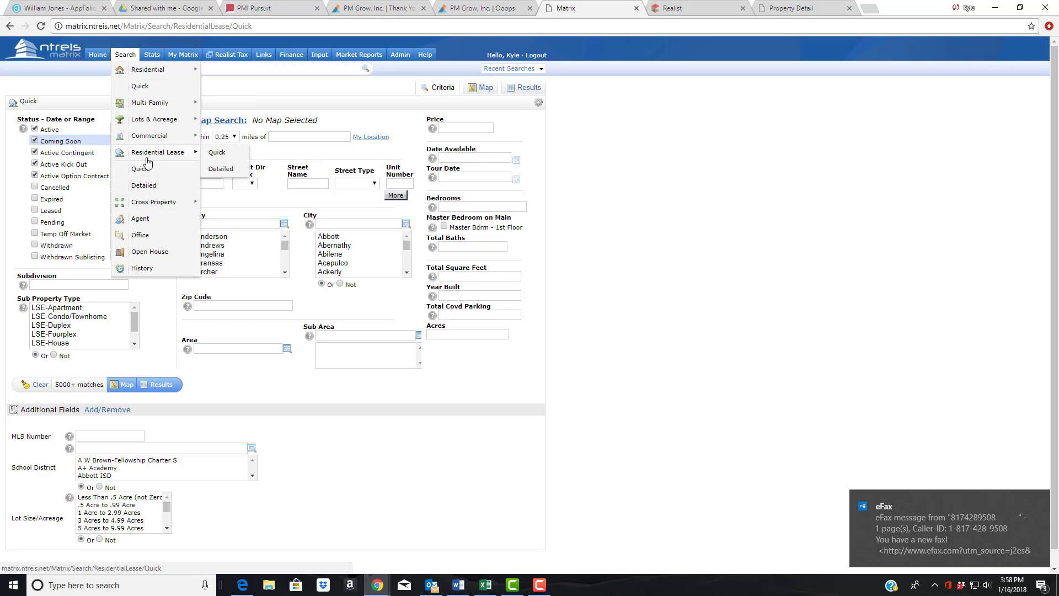
left_click(216, 160)
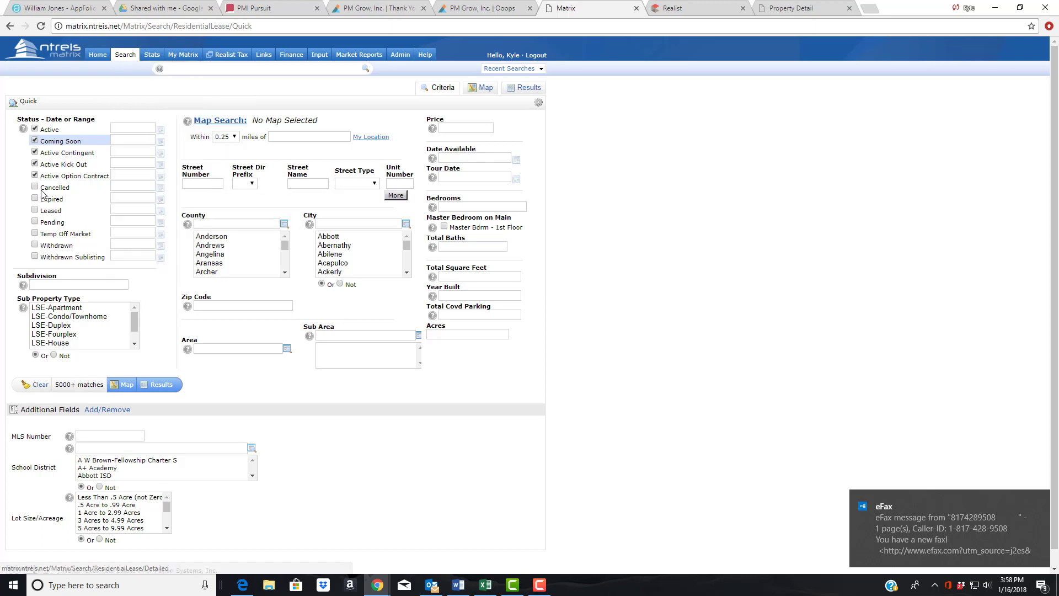
left_click(34, 187)
left_click(34, 198)
left_click(35, 210)
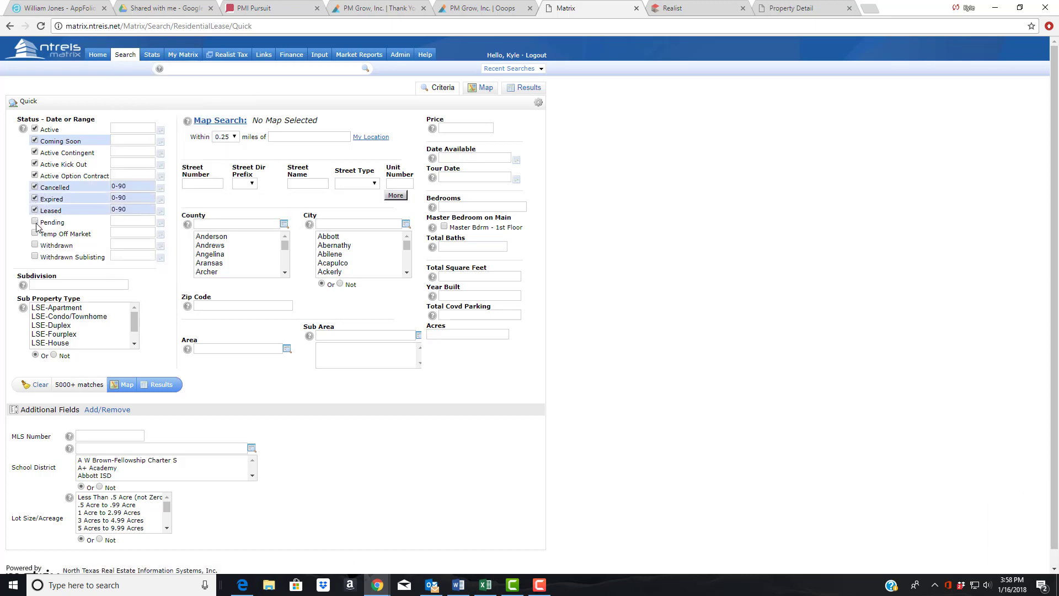
left_click(35, 222)
left_click(35, 234)
left_click(35, 245)
left_click(34, 256)
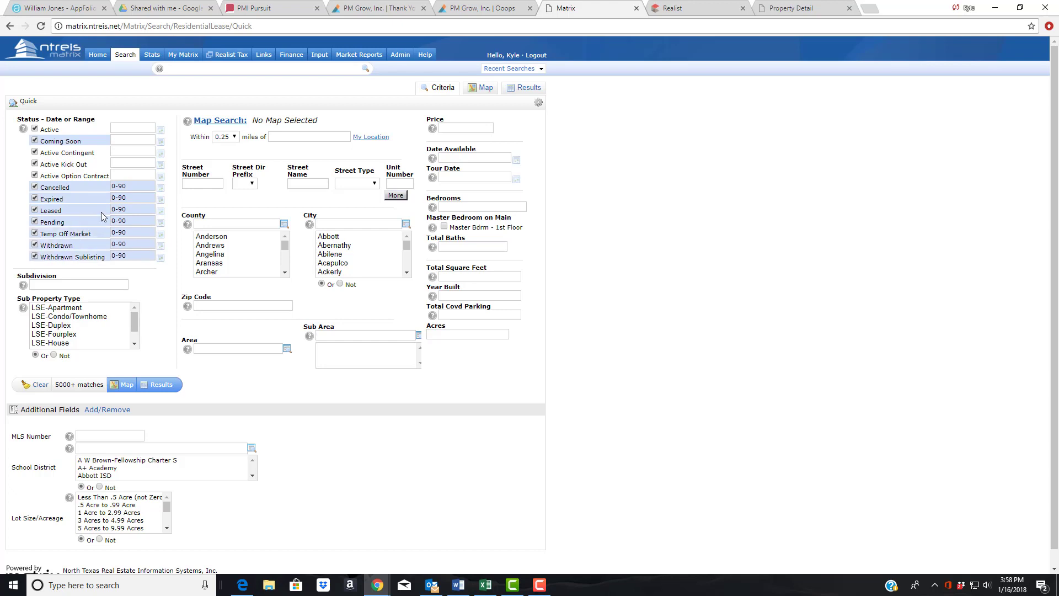
- Change the Leased status range to 0-180 days
double_click(123, 208)
type("180")
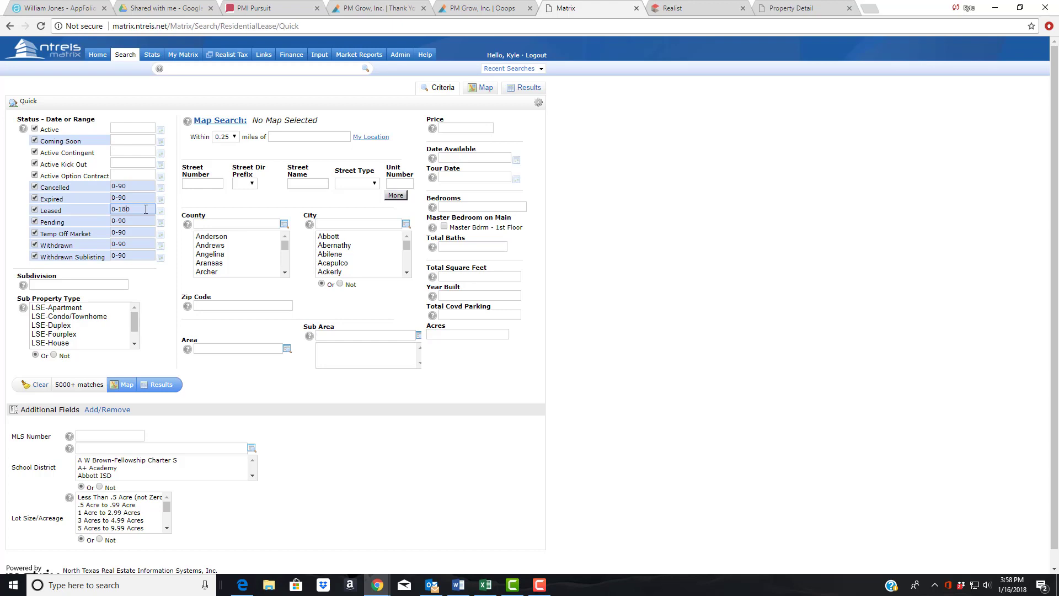
left_click(188, 196)
- Center the 0.25-mile radius search on the suggested Ridgecrest Dr address
left_click(280, 137)
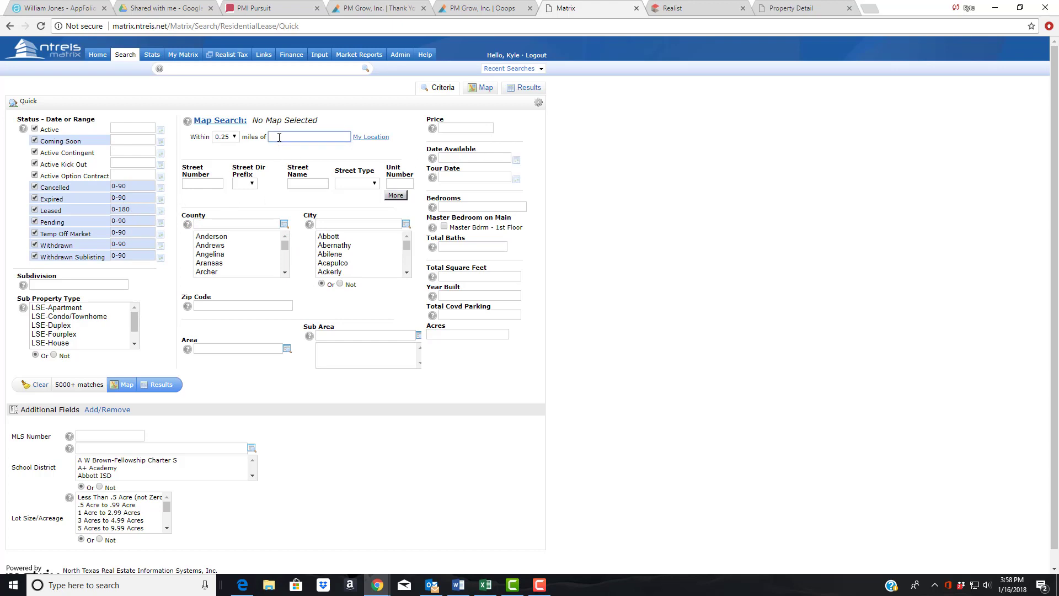
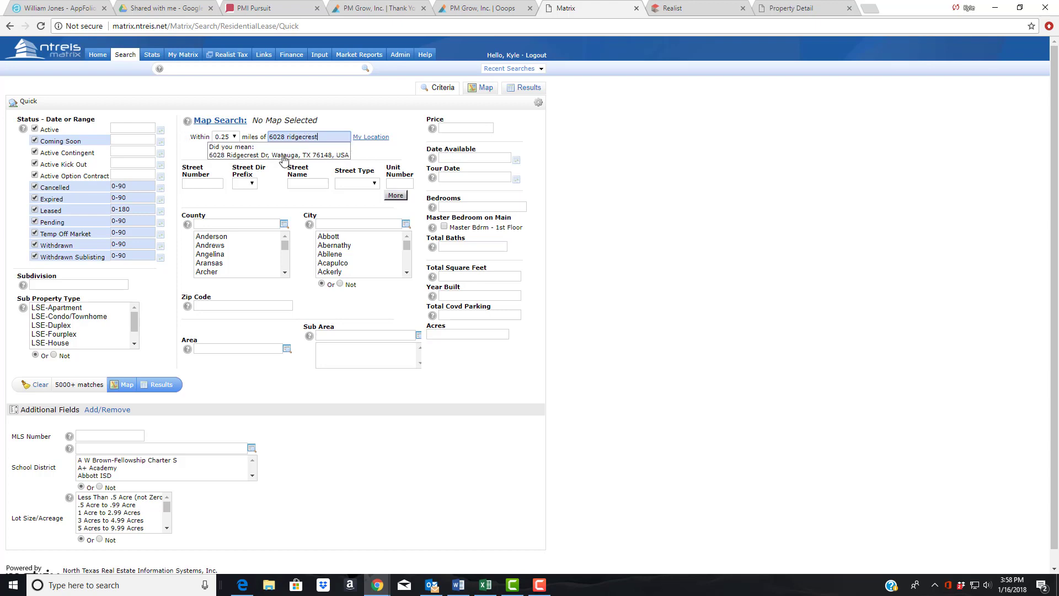
left_click(284, 157)
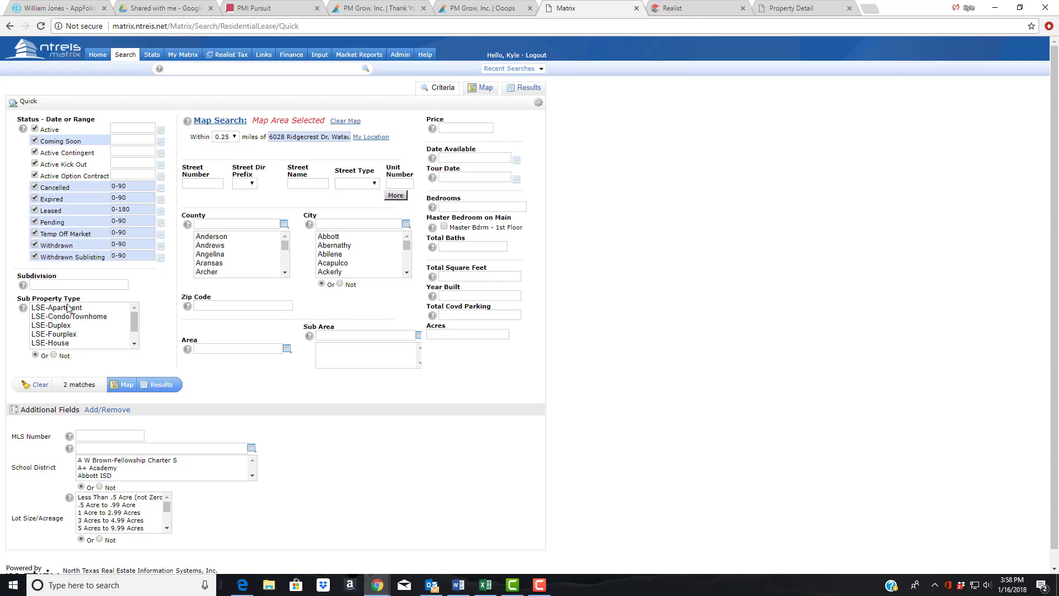
- Restrict Sub Property Type to LSE-House and view the 2 matches on the map
left_click(59, 342)
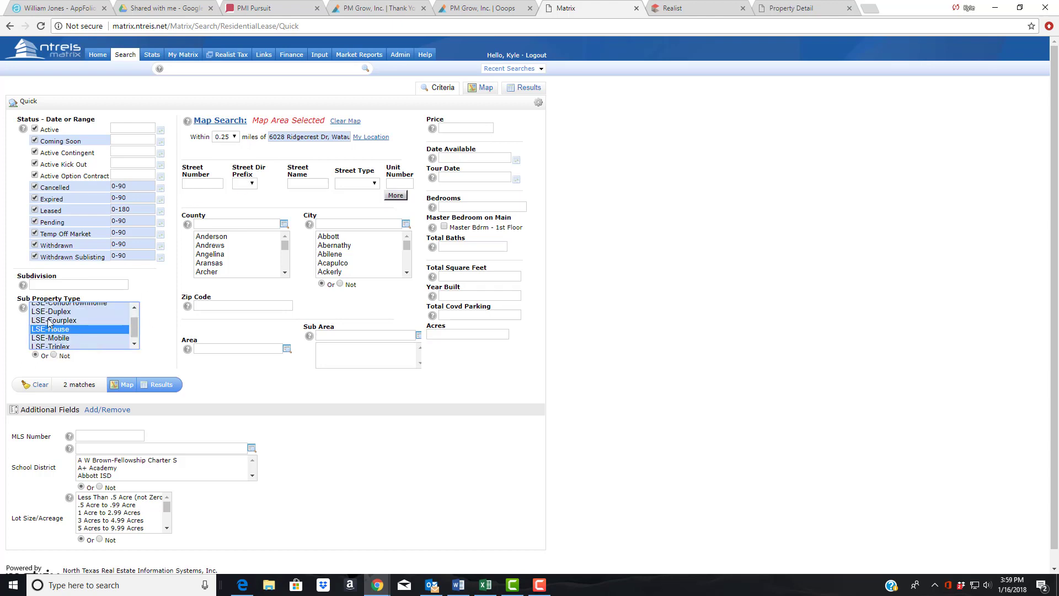
left_click(170, 315)
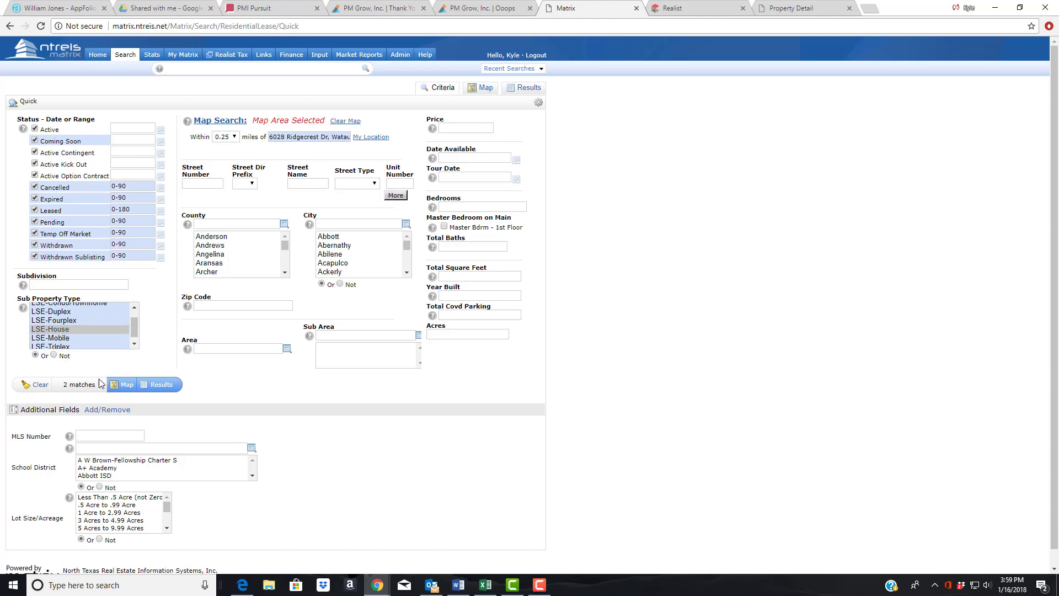
left_click(485, 88)
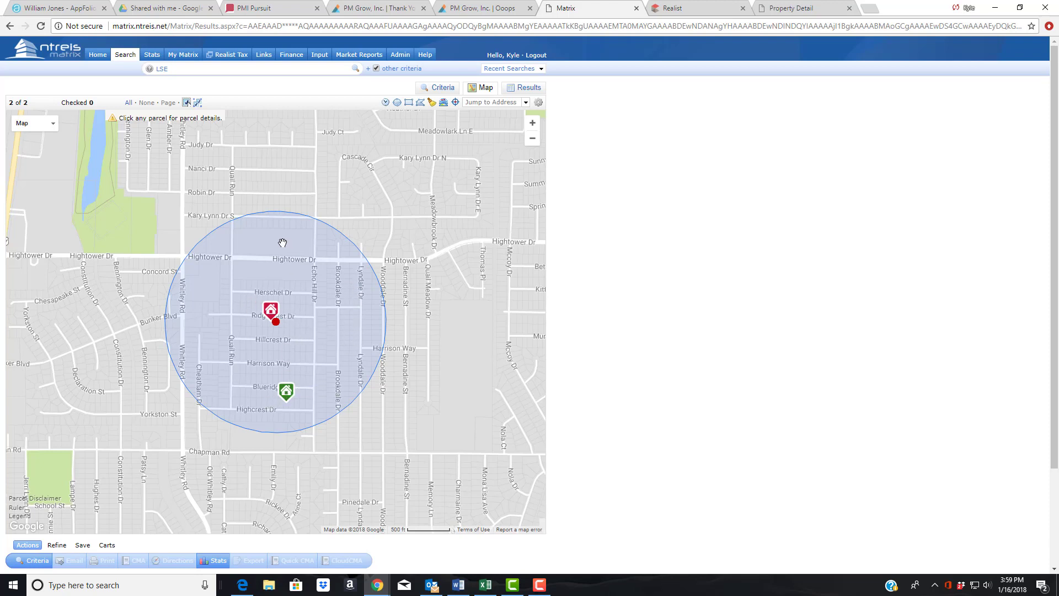
- Draw a rectangular search area from Hightower Dr around the subject property and include it
left_click_drag(326, 160, 382, 124)
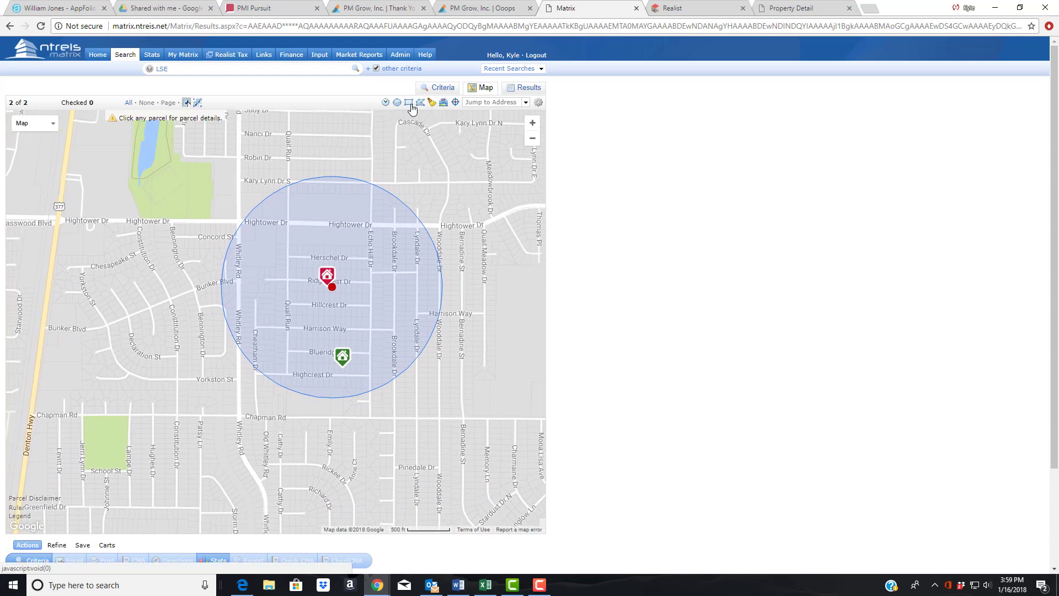
left_click(420, 104)
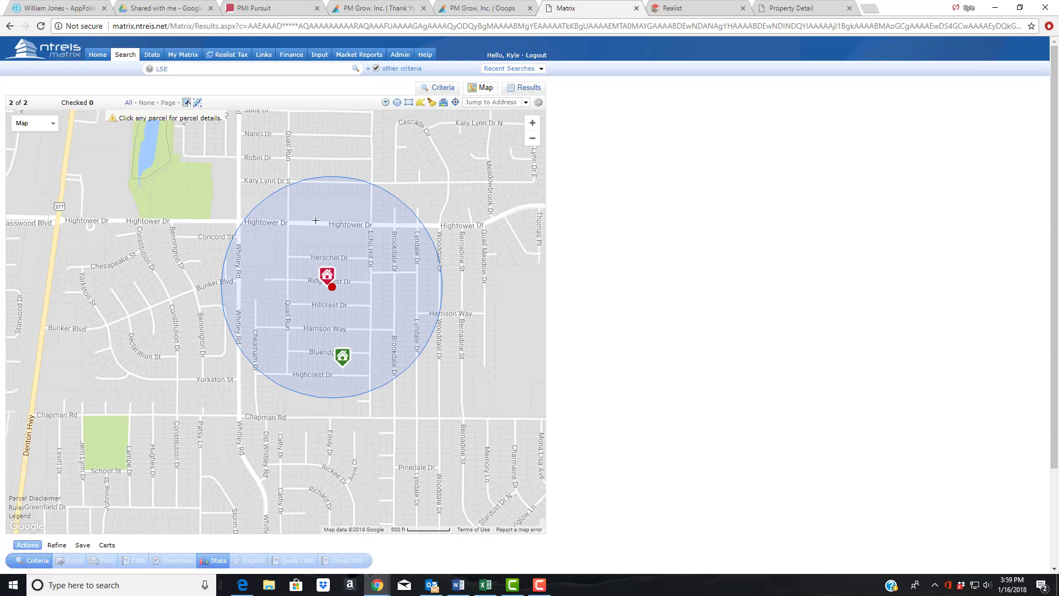
left_click(278, 224)
left_click(282, 387)
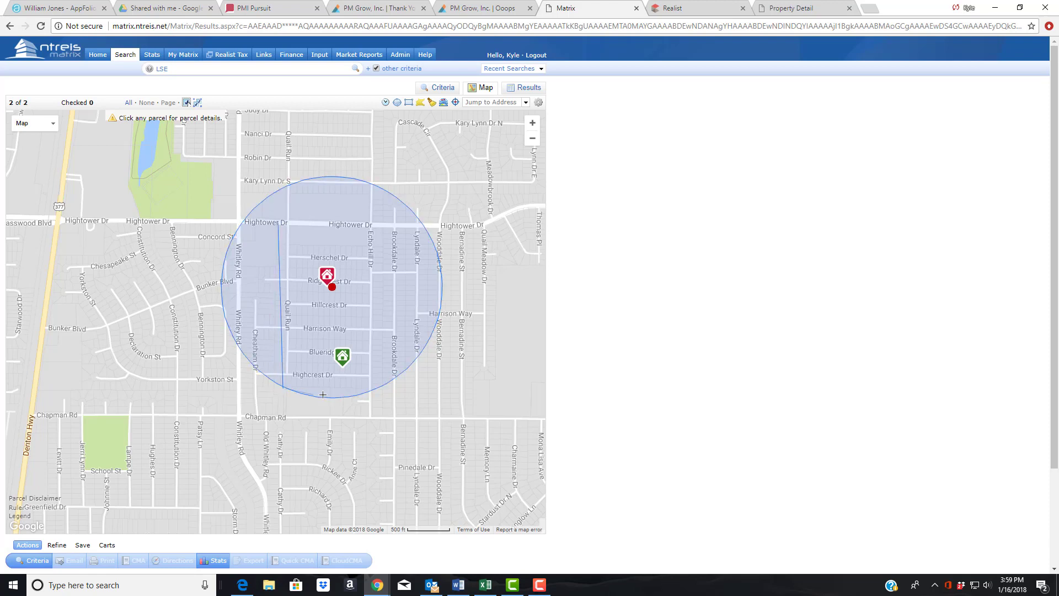
left_click(383, 385)
left_click(382, 226)
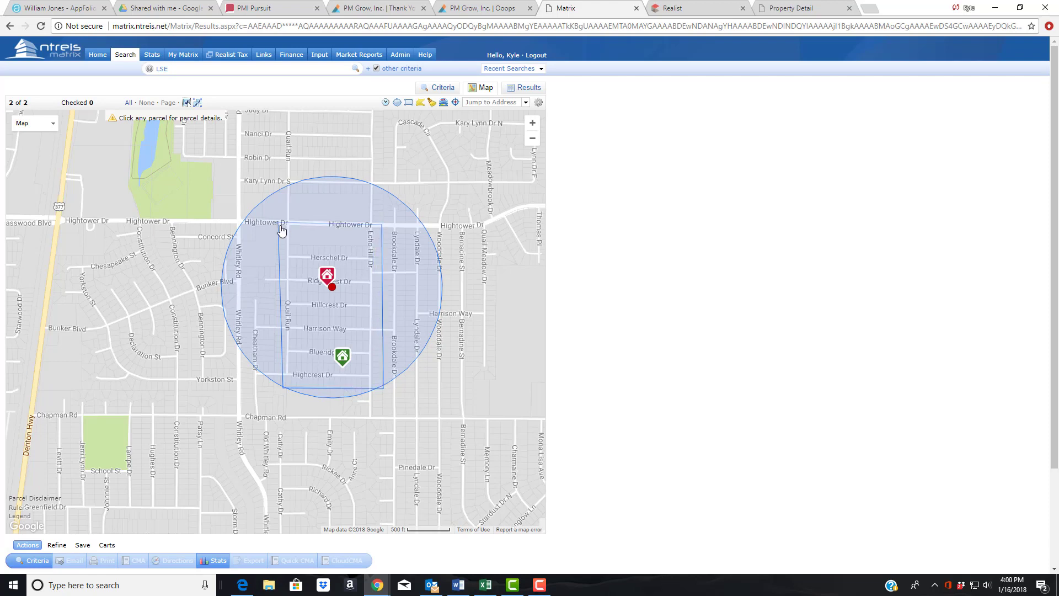
left_click(278, 223)
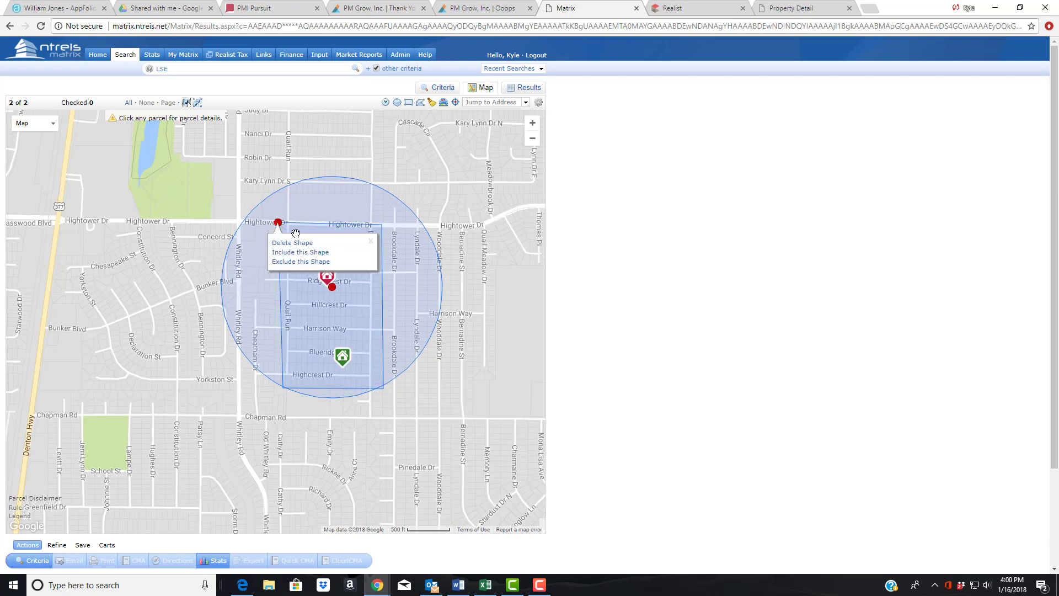
left_click(312, 253)
left_click(312, 252)
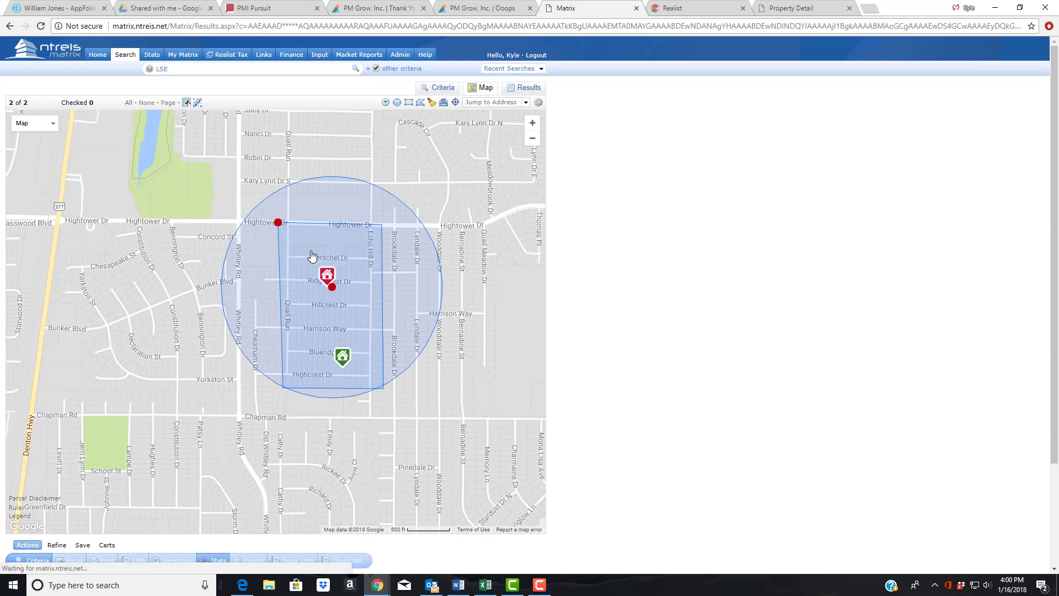
- Delete the quarter-mile radius circle from the map search
left_click(332, 286)
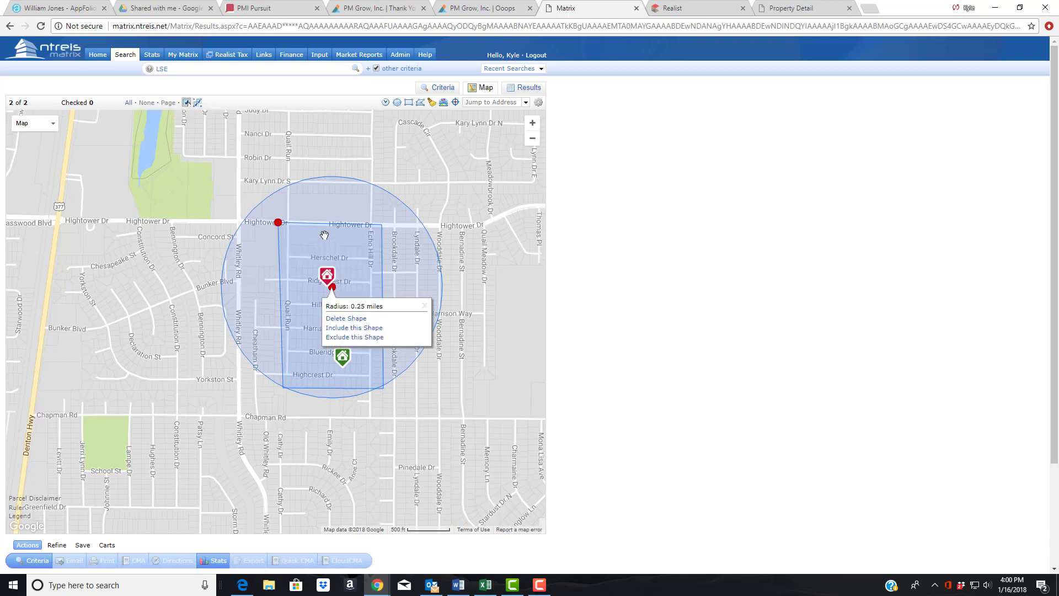
mouse_move(332, 288)
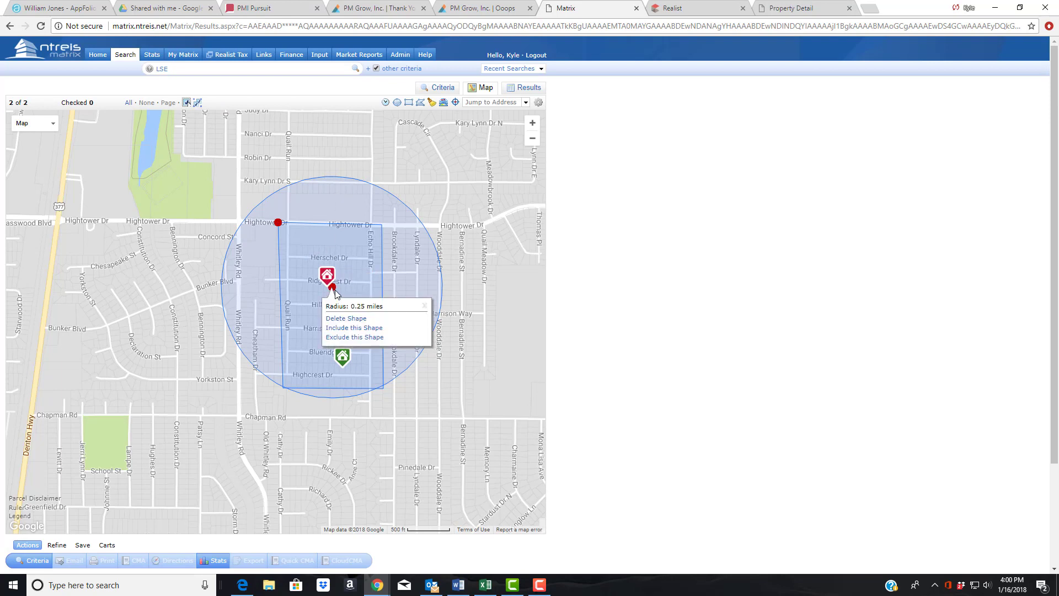
left_click(338, 319)
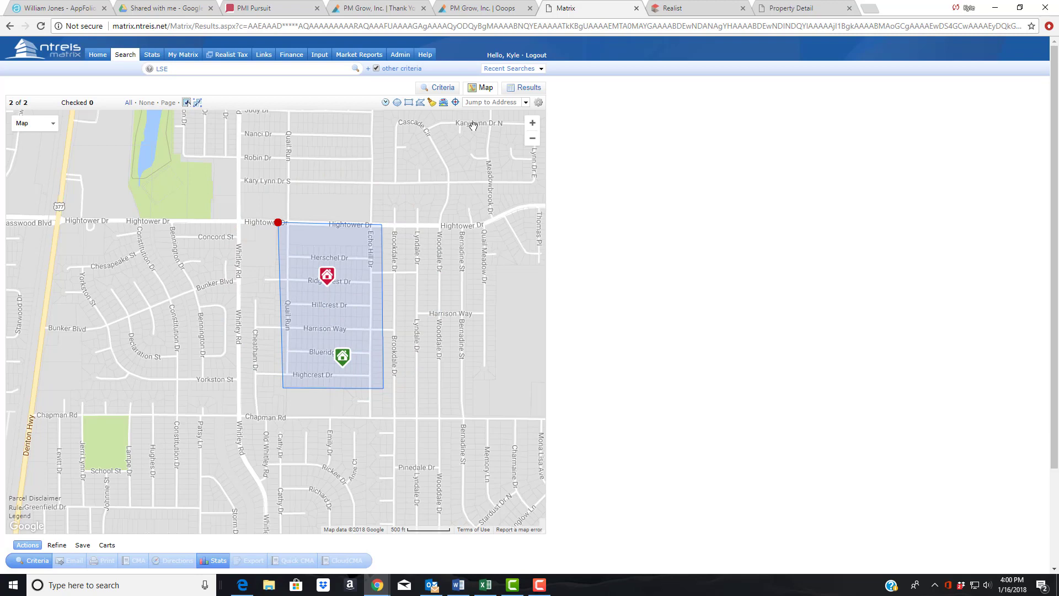
- Widen the Leased range to 0-360 days and check the matches on the map
mouse_move(330, 284)
mouse_move(343, 367)
left_click(443, 88)
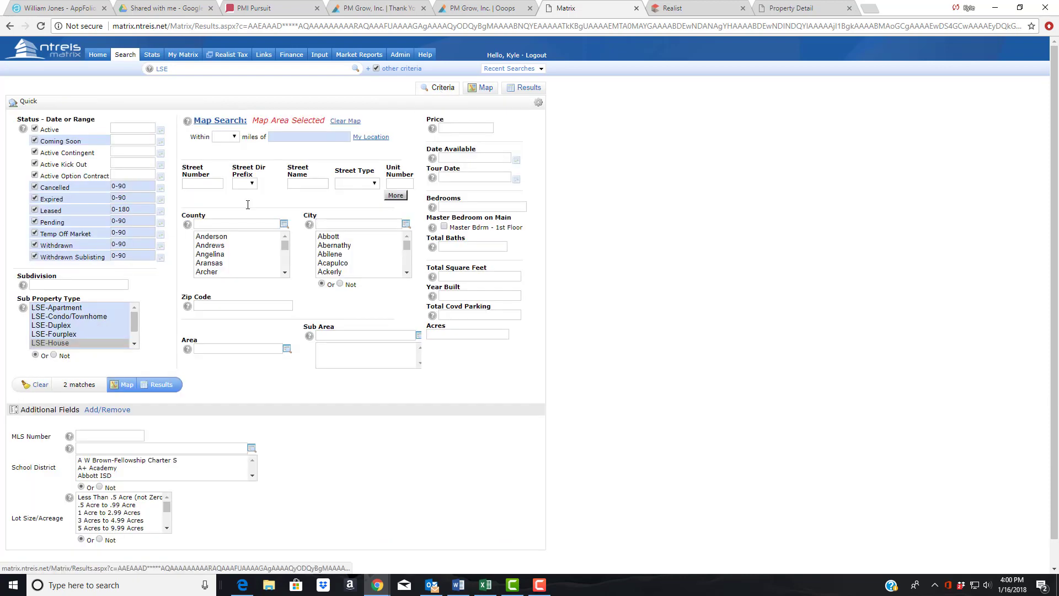
double_click(121, 209)
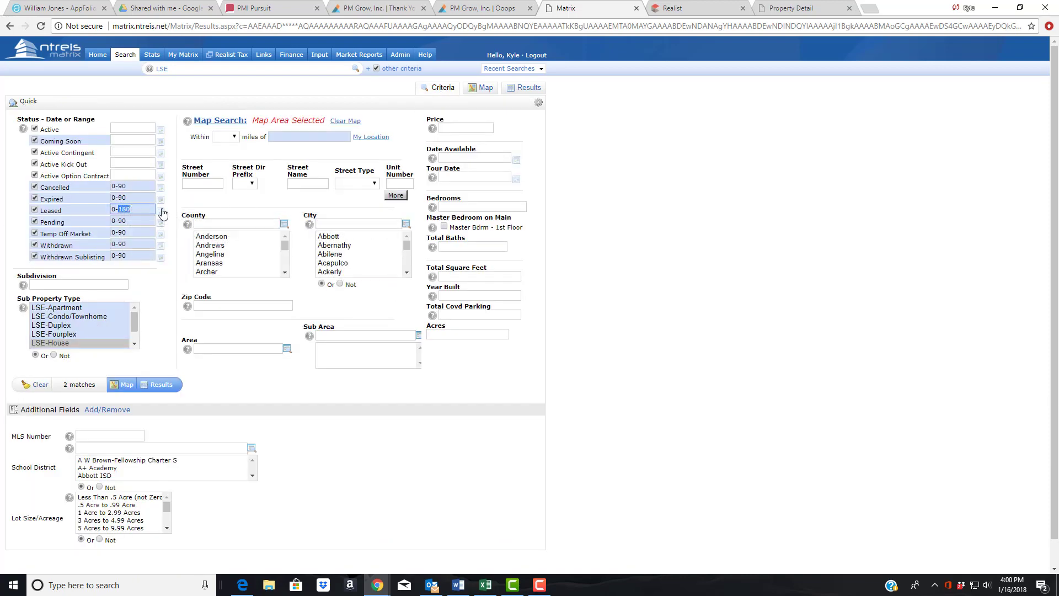
type("36")
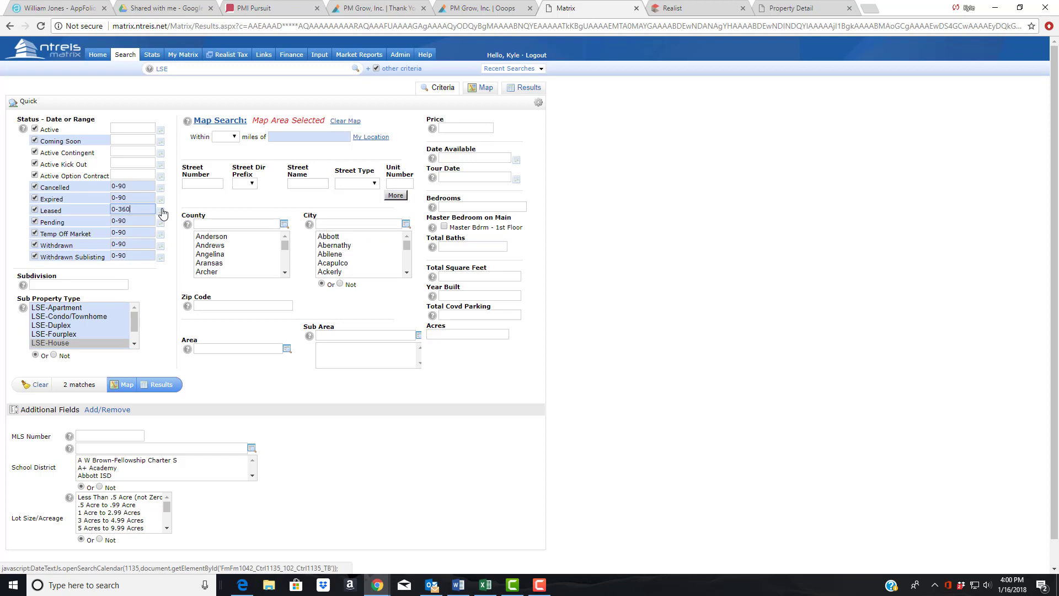
left_click(197, 199)
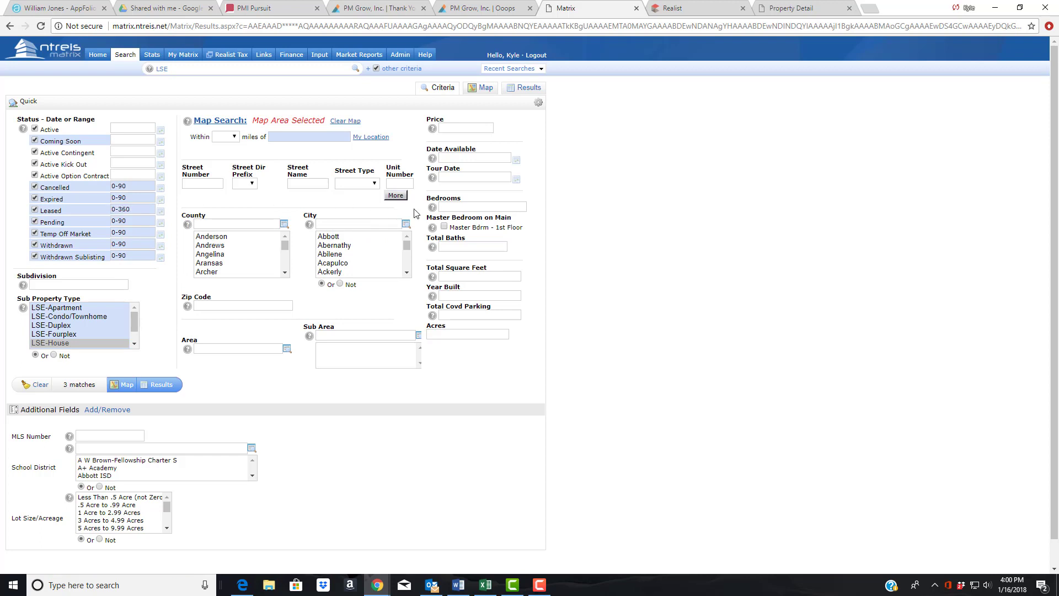
left_click(482, 94)
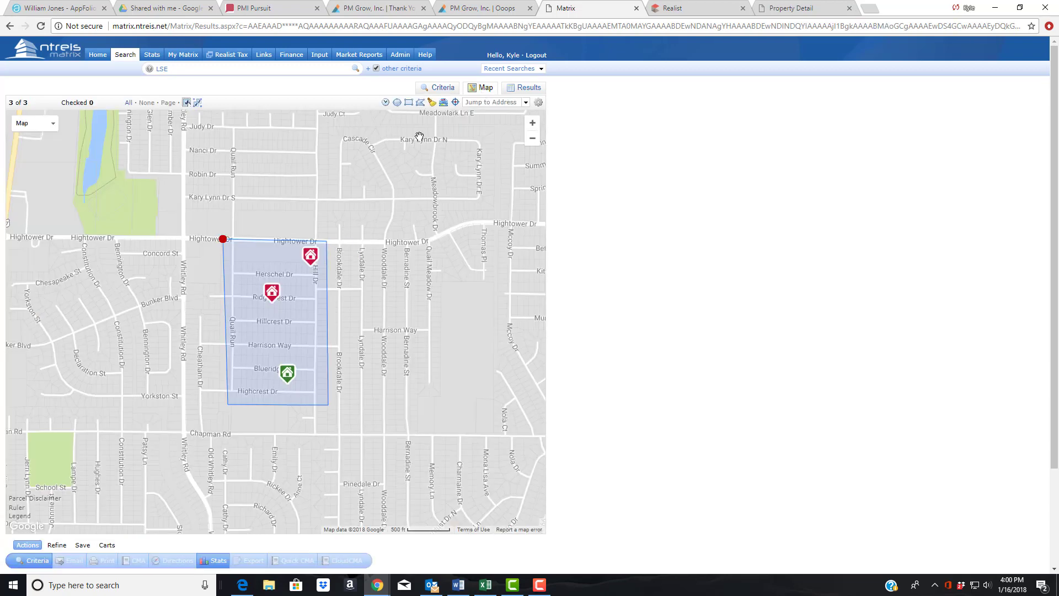
left_click(442, 88)
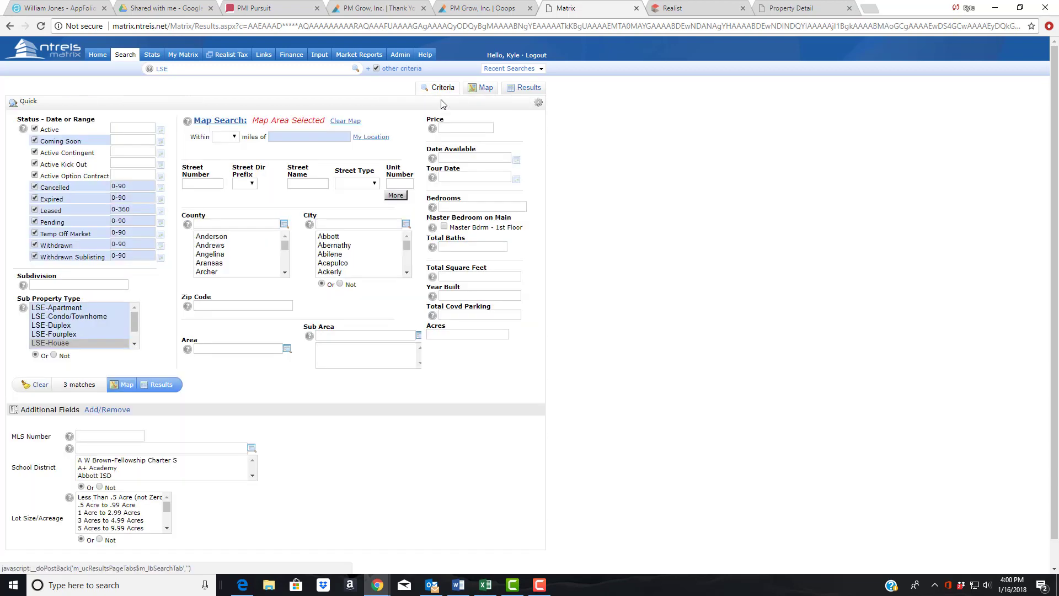
- Try 3 bedrooms and 2 total baths, then clear both criteria
left_click(453, 205)
type("3-3")
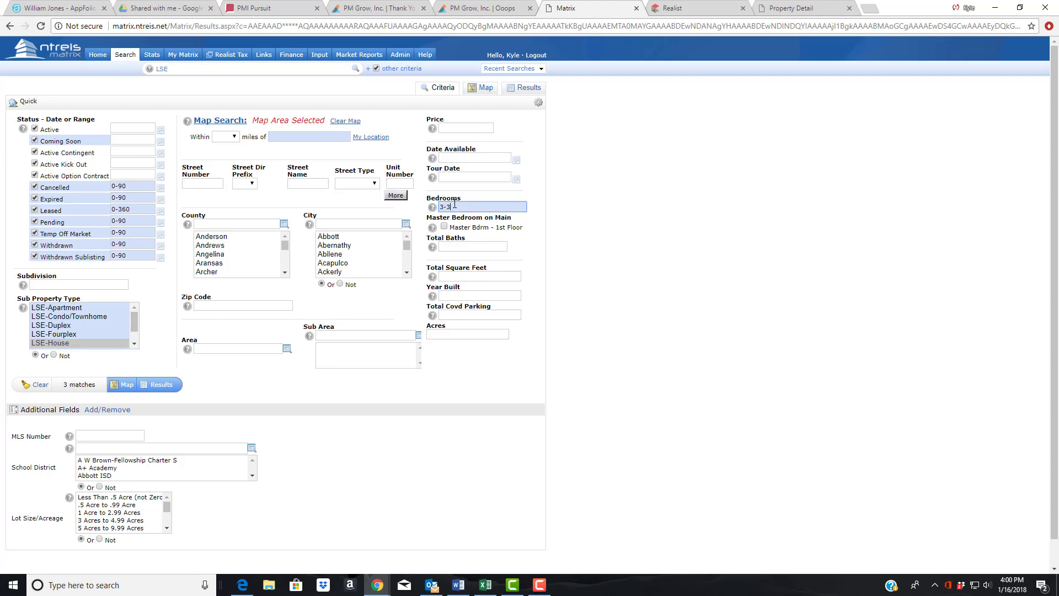
left_click(491, 245)
type("2-2")
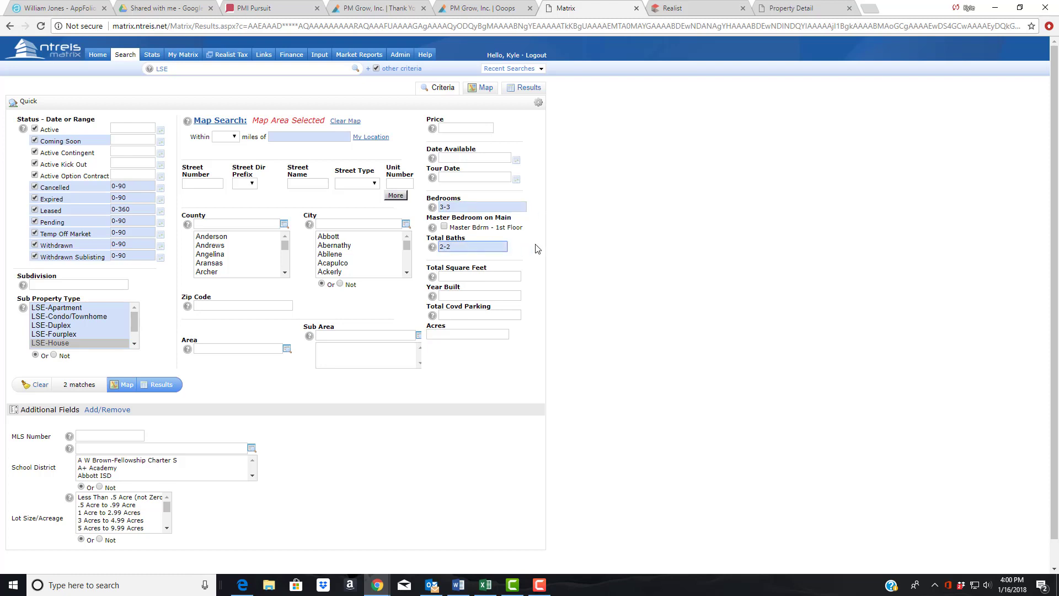
left_click(538, 249)
left_click_drag(473, 250, 434, 254)
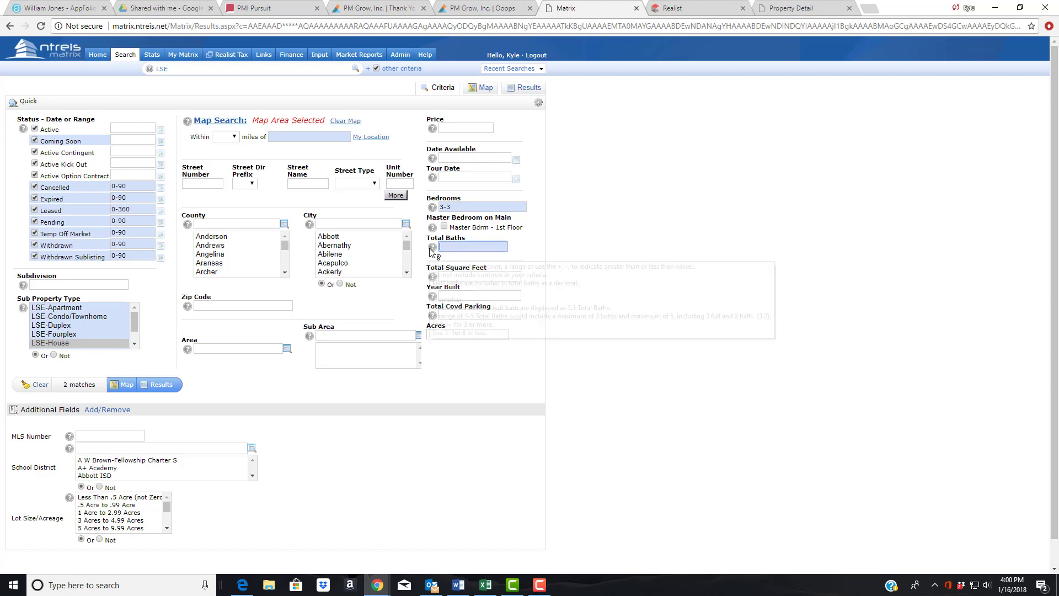
key("BackSpace")
left_click_drag(457, 207, 441, 203)
key("BackSpace")
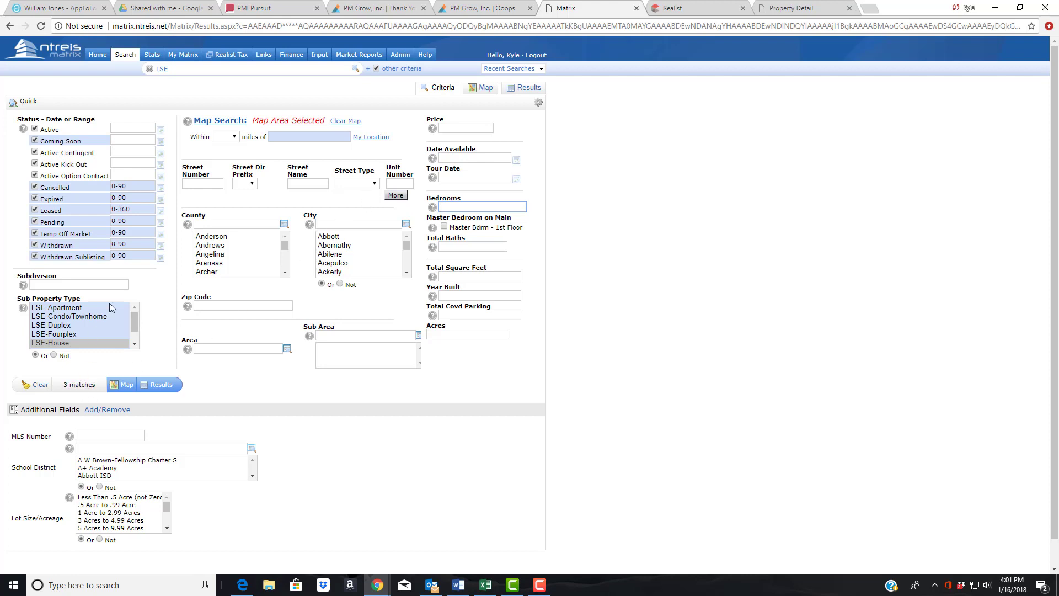
- Set the Leased range to 0-1000 days, raising the matches to 5
double_click(126, 209)
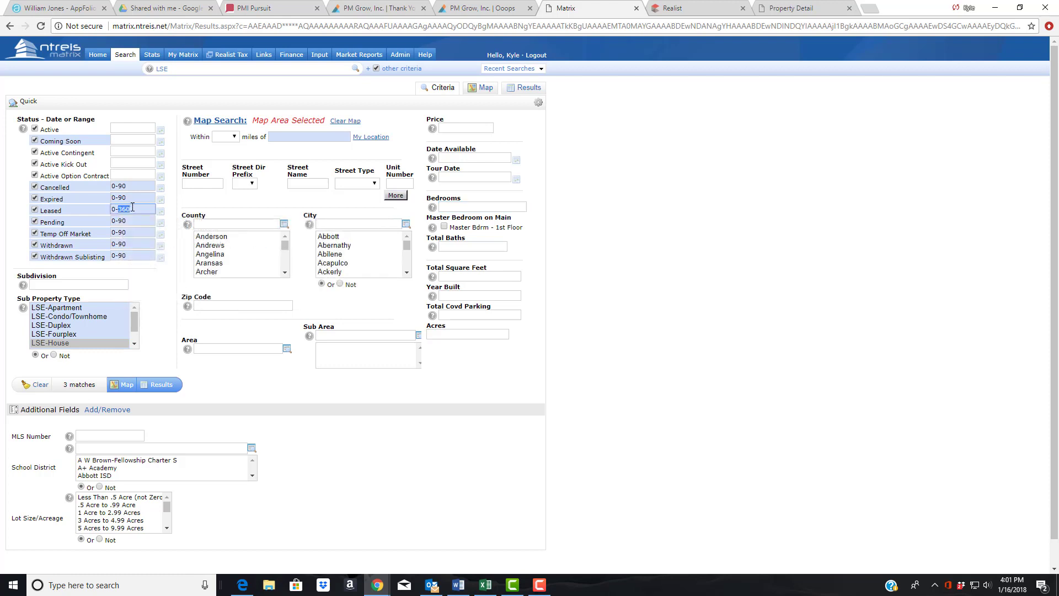
type("72")
left_click(184, 201)
left_click(135, 209)
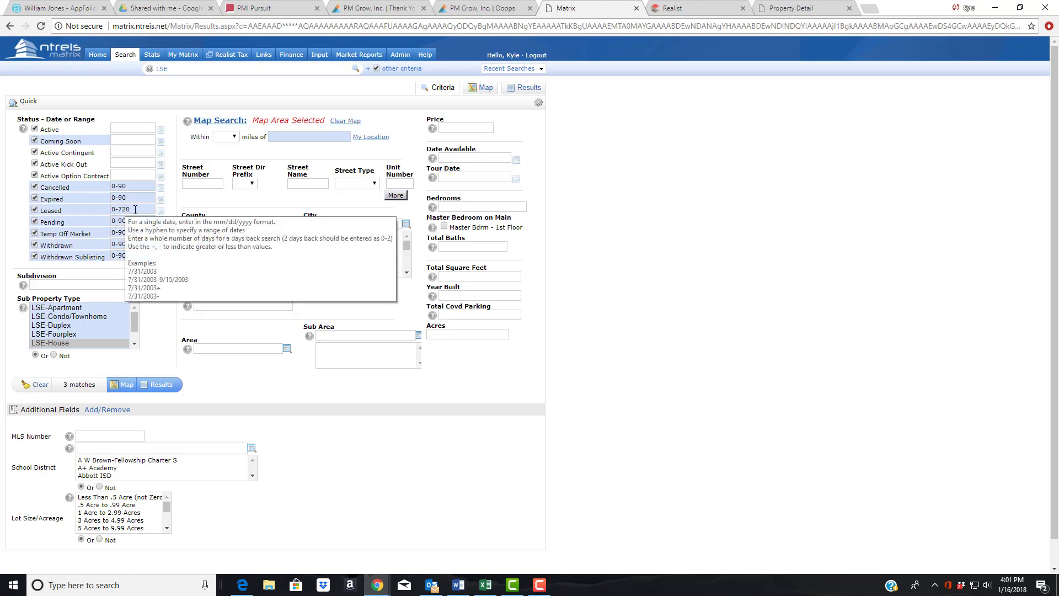
double_click(121, 208)
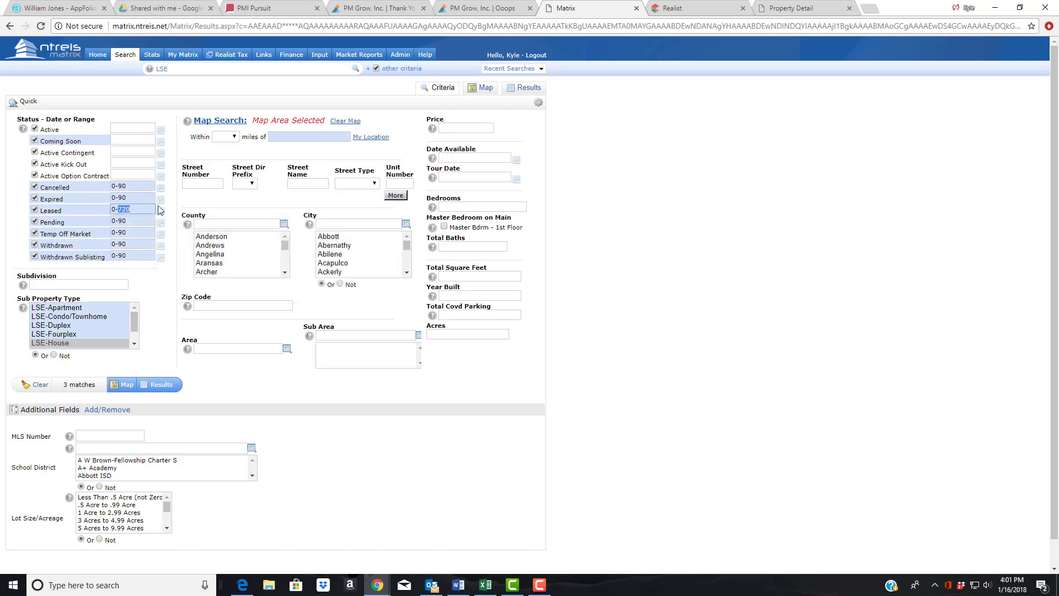
type("1000")
left_click(186, 197)
left_click(484, 88)
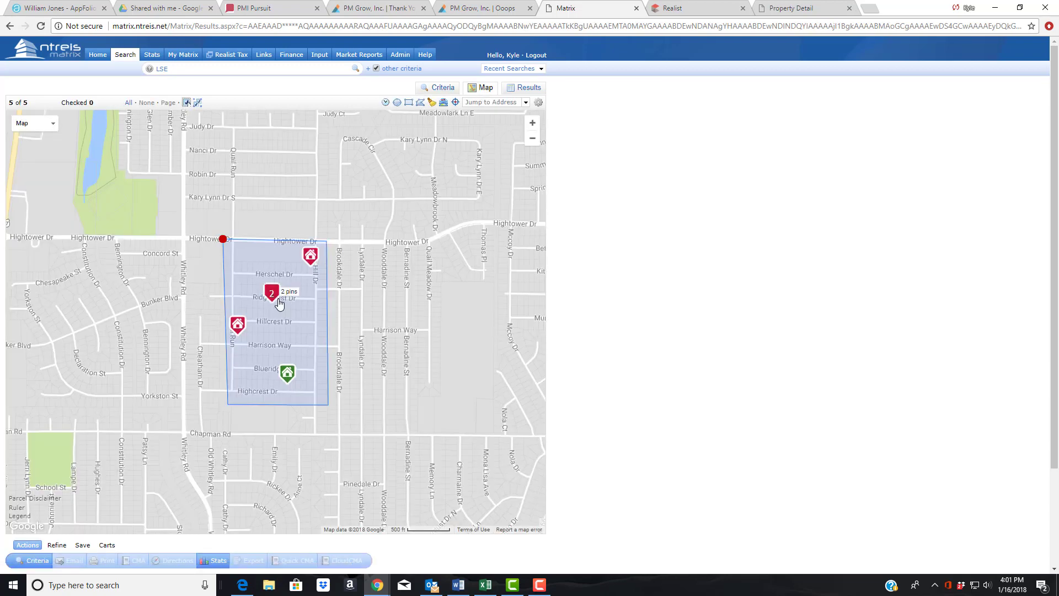
mouse_move(243, 327)
mouse_move(290, 381)
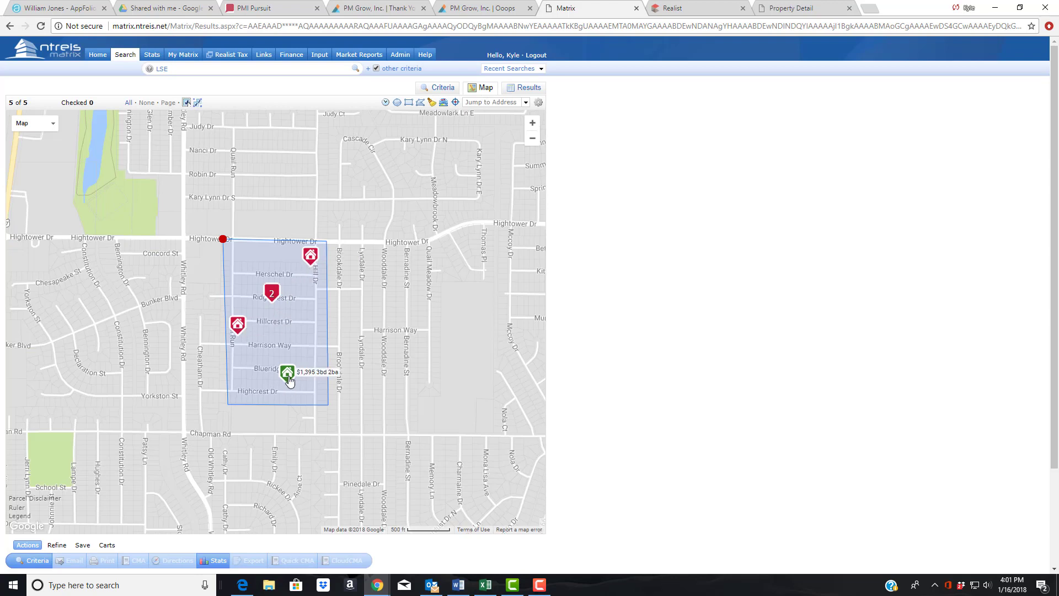
left_click(276, 304)
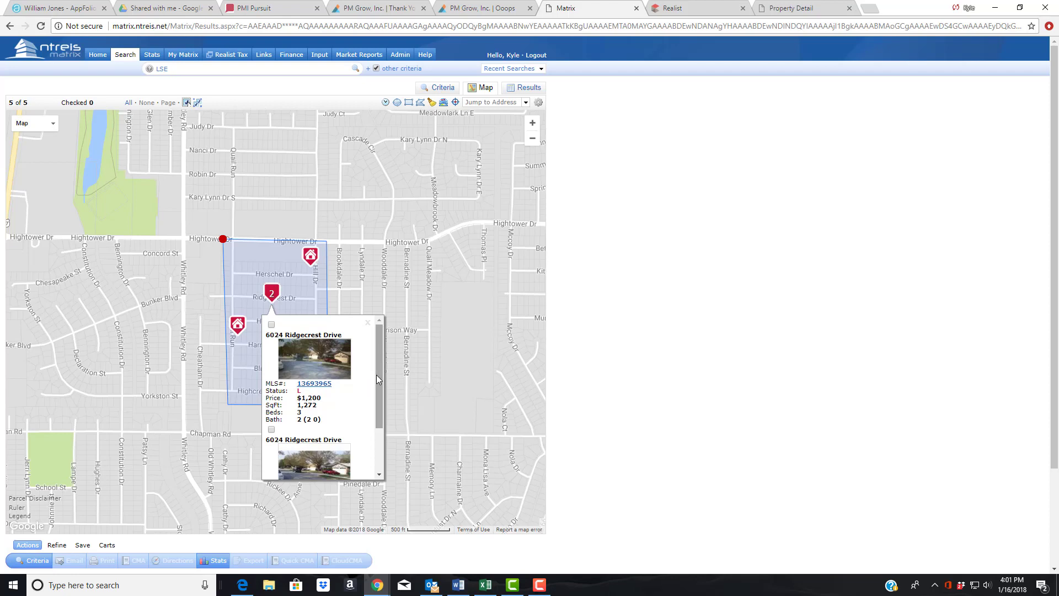
left_click_drag(379, 378, 385, 323)
left_click(524, 87)
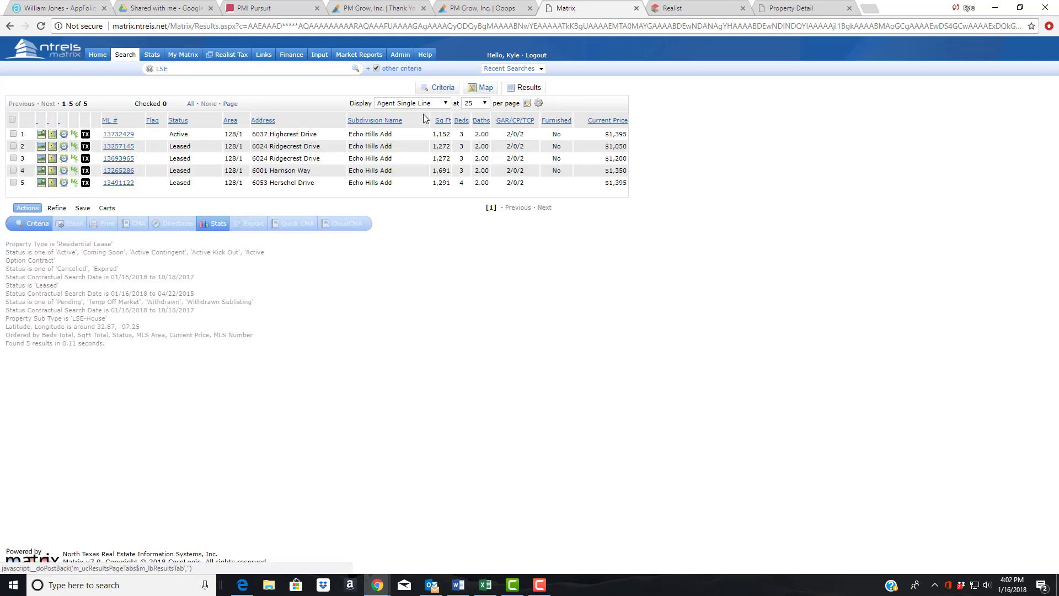
left_click(12, 120)
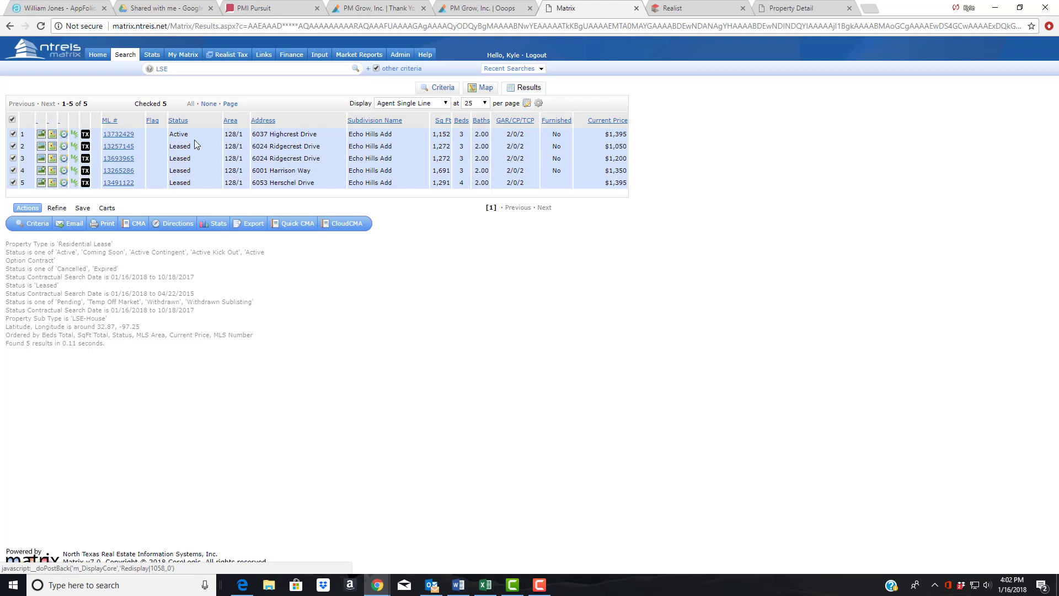
left_click(131, 147)
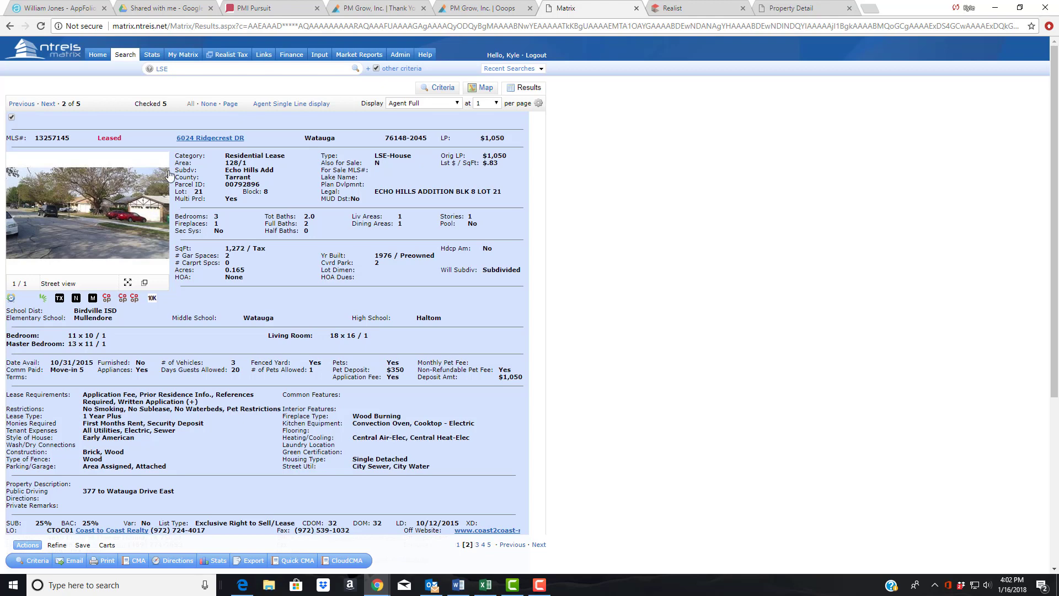
left_click(21, 104)
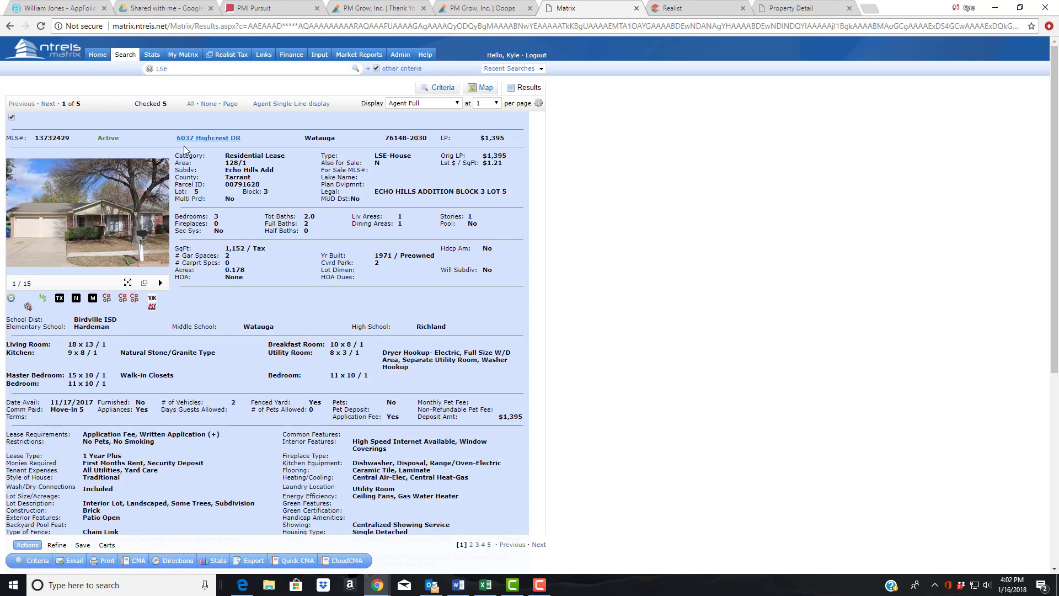
left_click(162, 222)
left_click(162, 222)
left_click(161, 223)
left_click(161, 222)
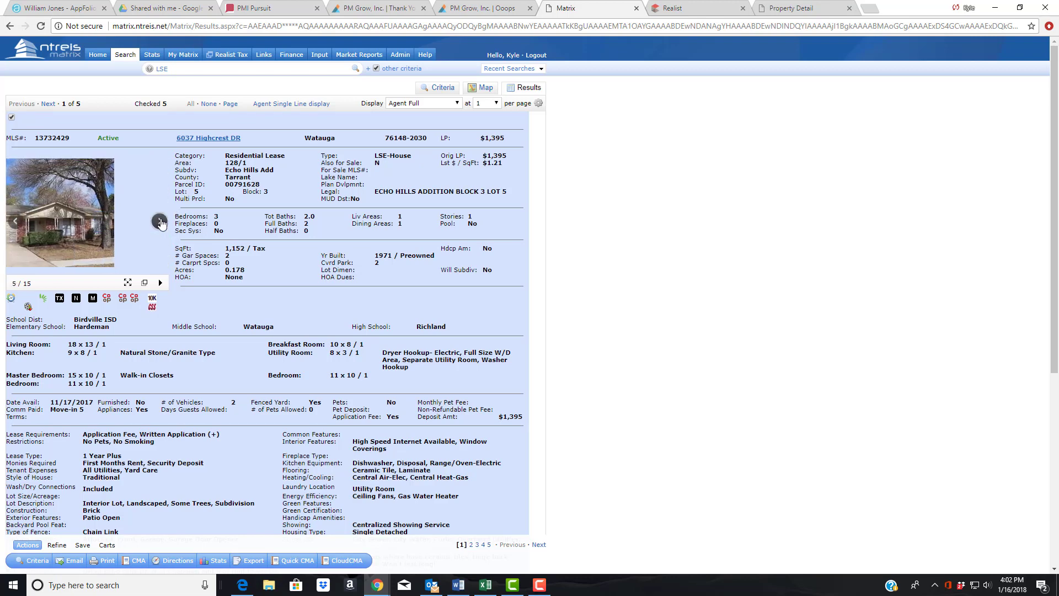
left_click(162, 223)
left_click(162, 223)
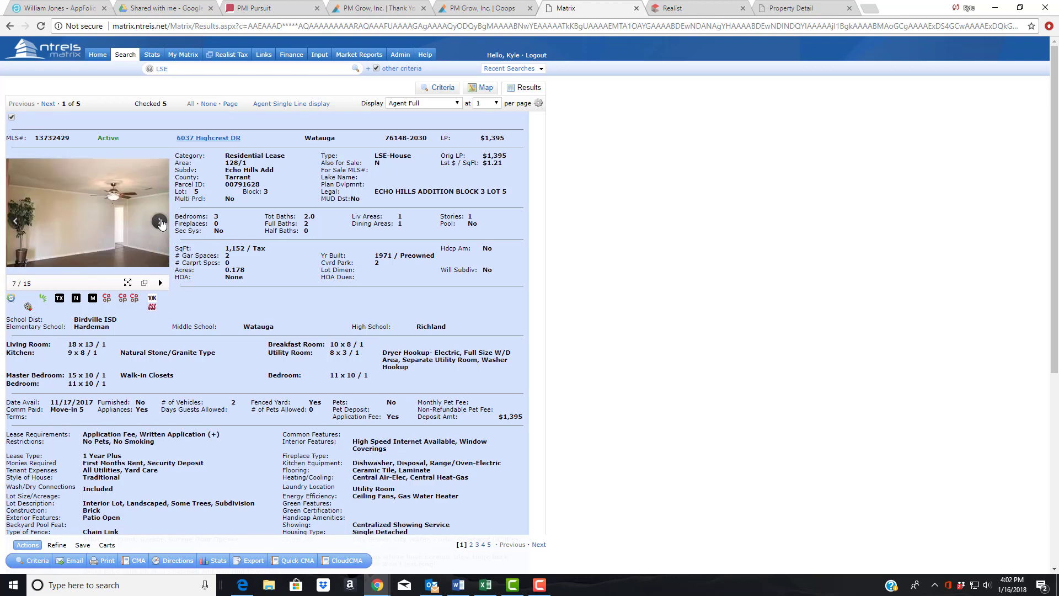
left_click(161, 223)
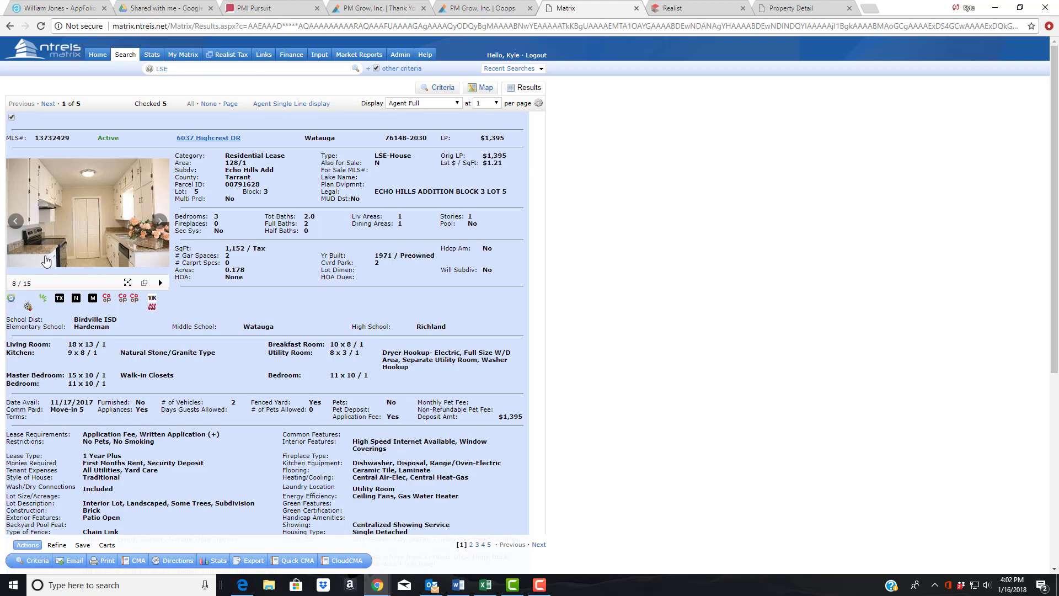
left_click(158, 224)
left_click(157, 226)
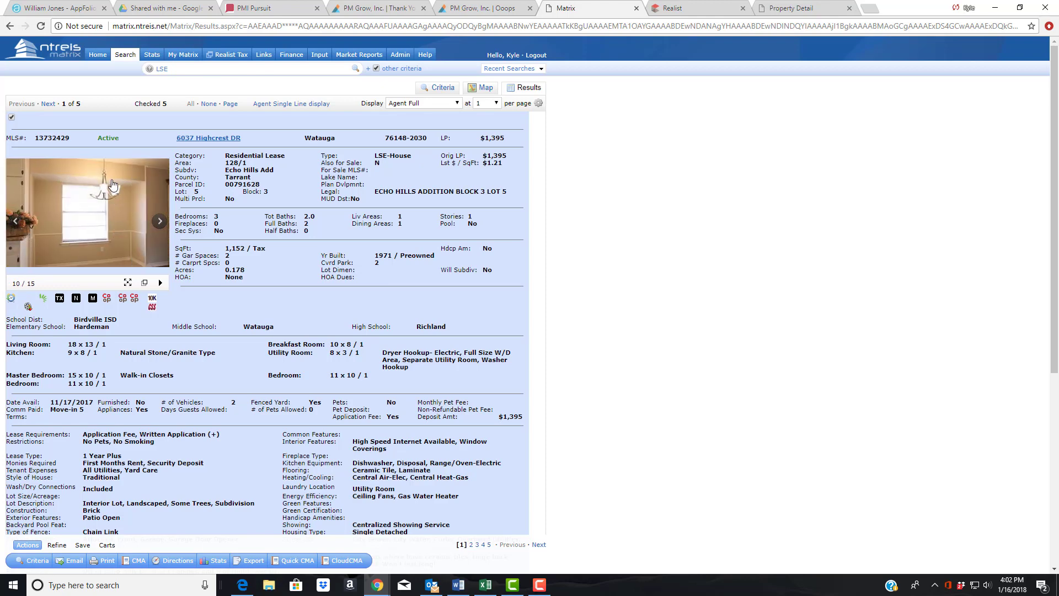
left_click(161, 222)
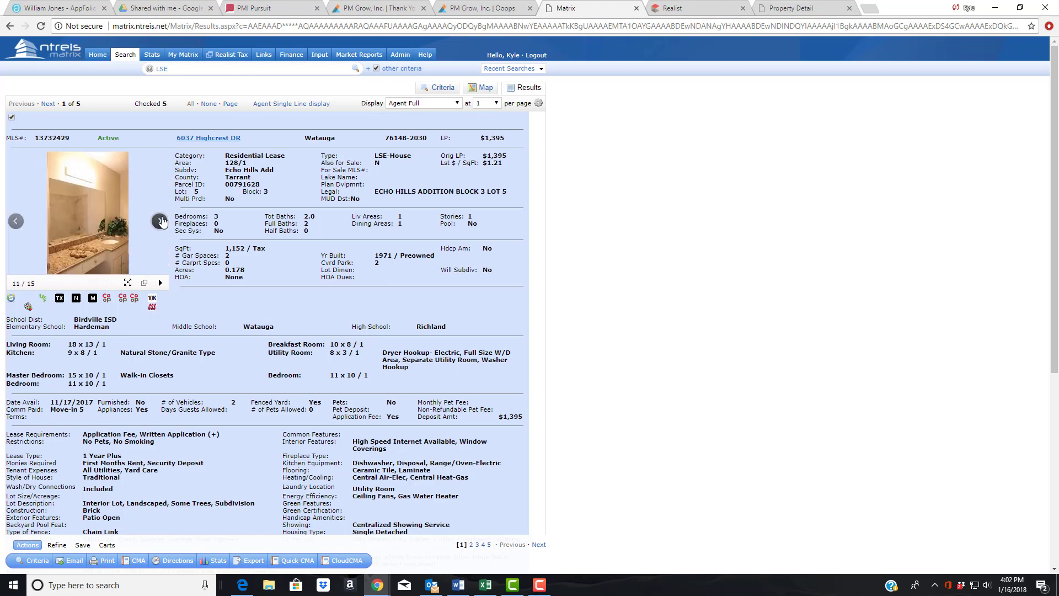
left_click(161, 221)
left_click(161, 221)
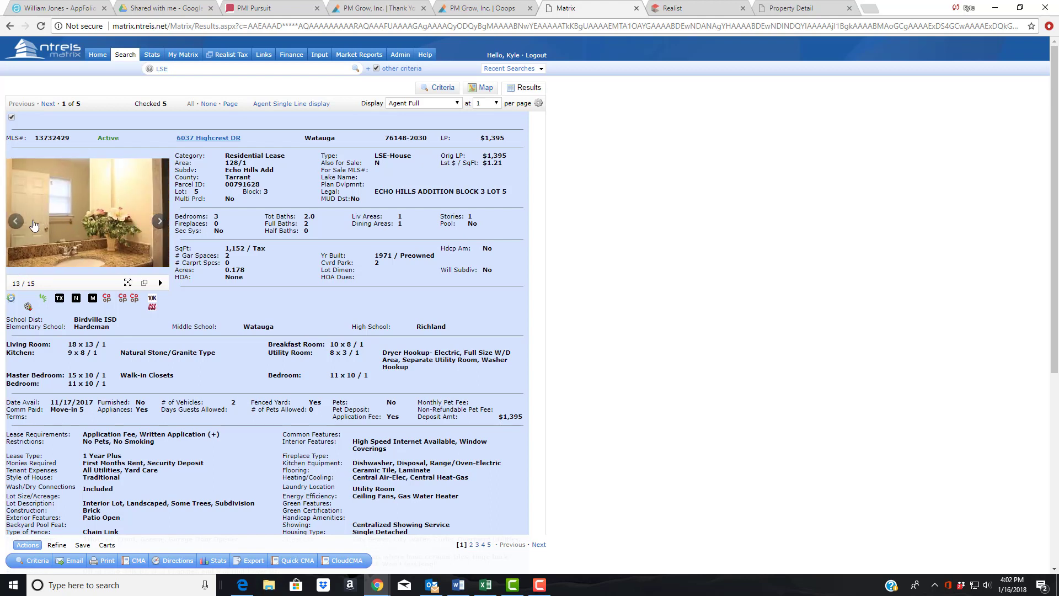
left_click(16, 221)
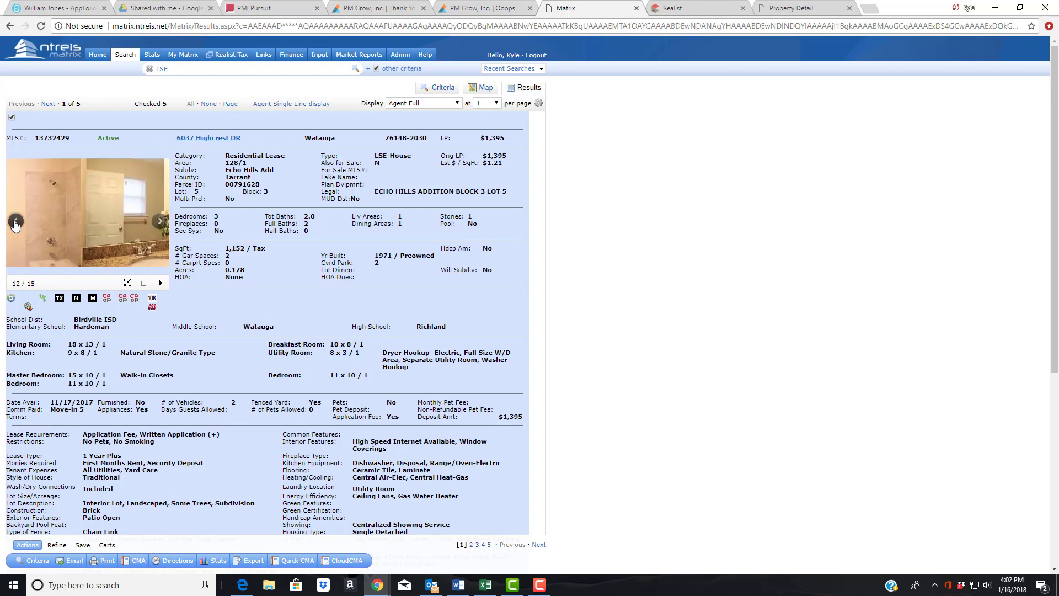
left_click(159, 221)
left_click(159, 221)
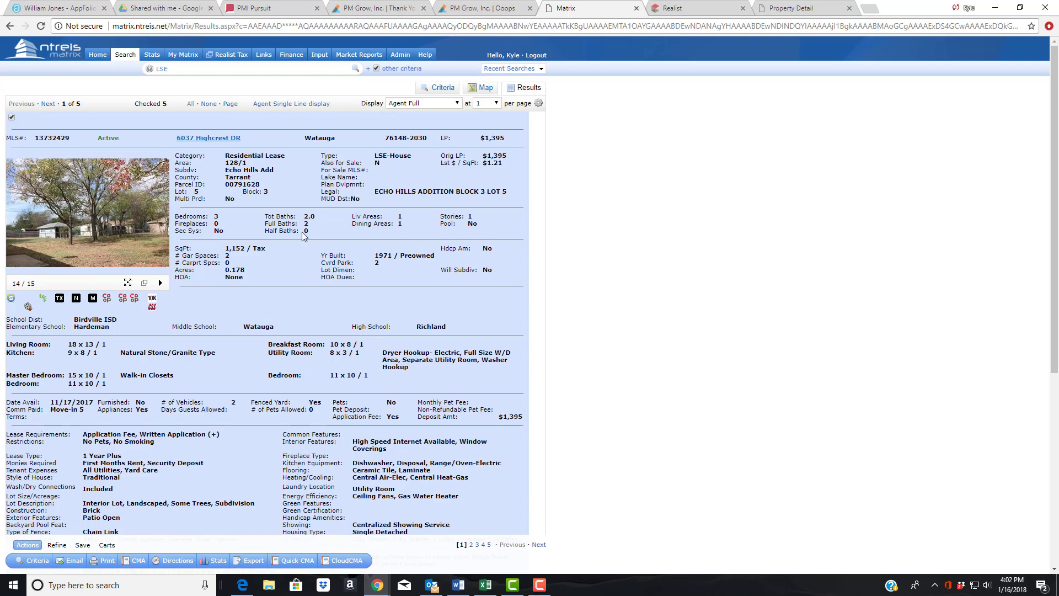
- Mark the $1,395 original list price, then advance to the next comparable listing
scroll(326, 221, "down", 6)
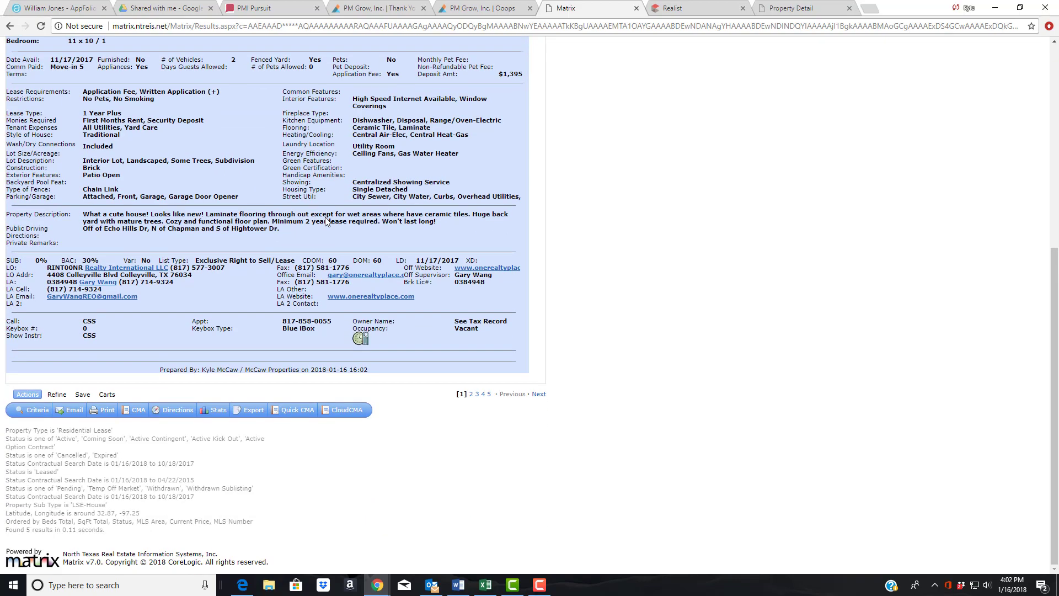
scroll(326, 220, "up", 6)
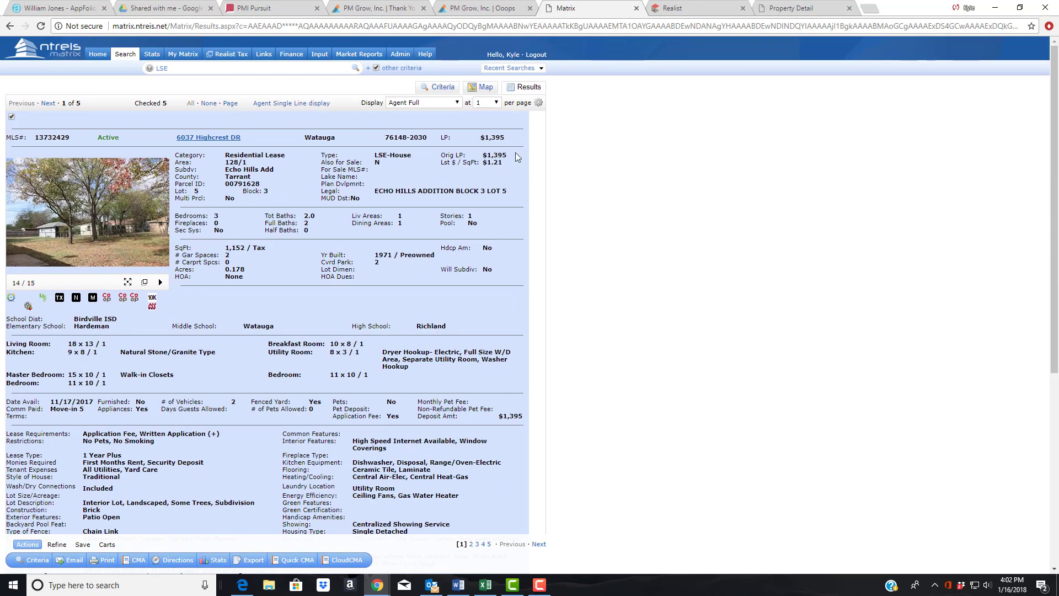
left_click_drag(517, 157, 482, 155)
scroll(306, 303, "down", 6)
scroll(306, 286, "up", 6)
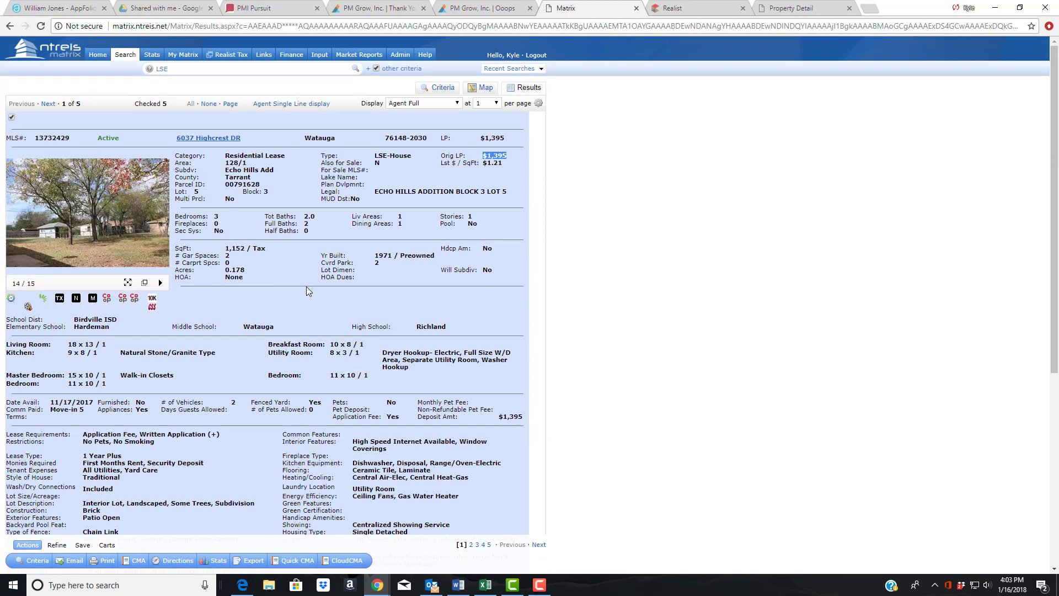
left_click(49, 105)
- Advance to the Harrison Way listing and view its first few photos
left_click(48, 105)
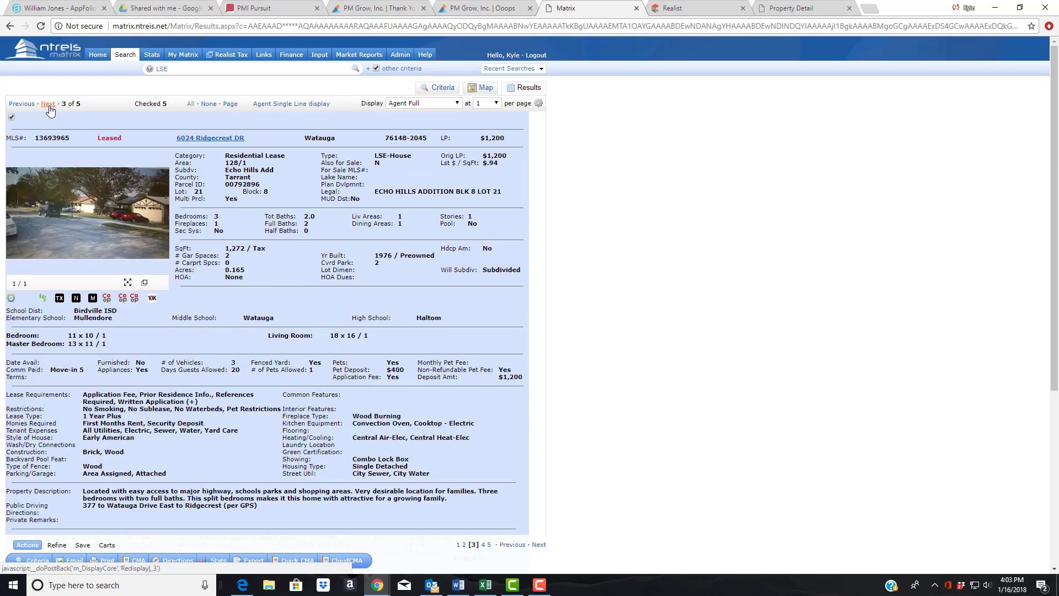
left_click(48, 105)
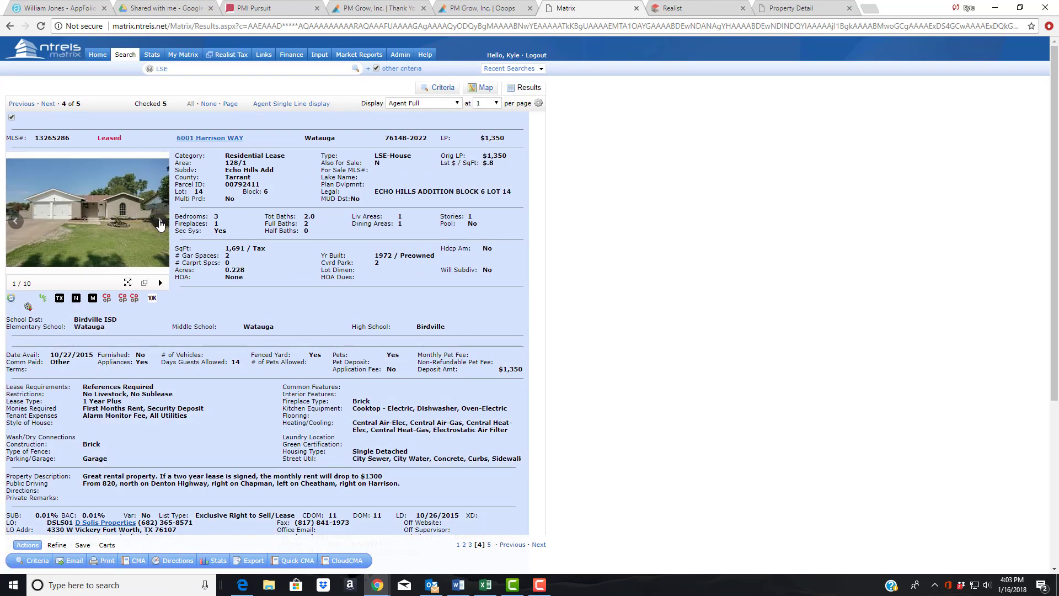
left_click(160, 223)
left_click(14, 222)
left_click(159, 222)
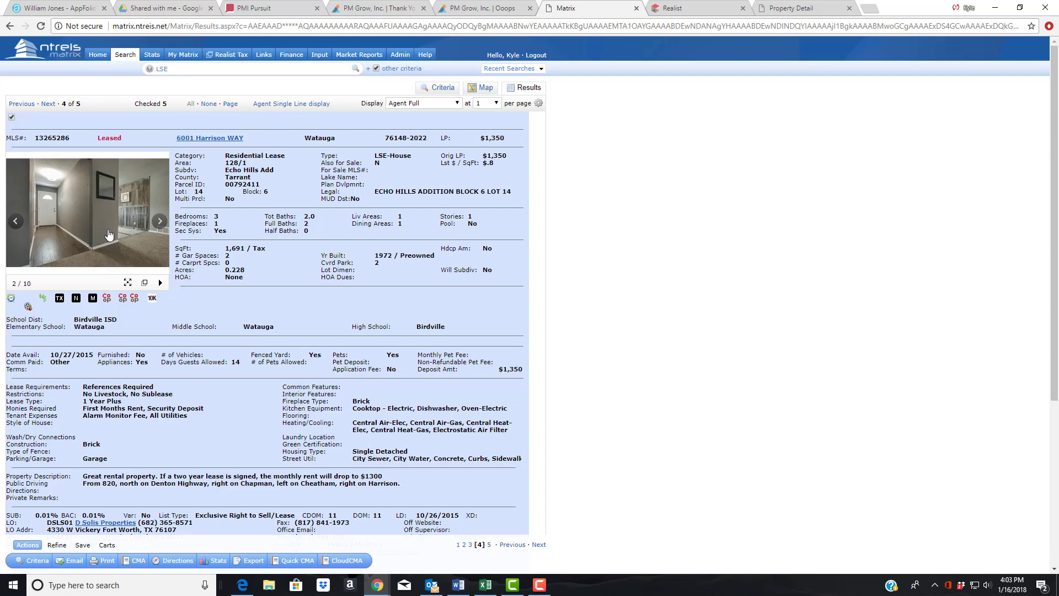
left_click(159, 222)
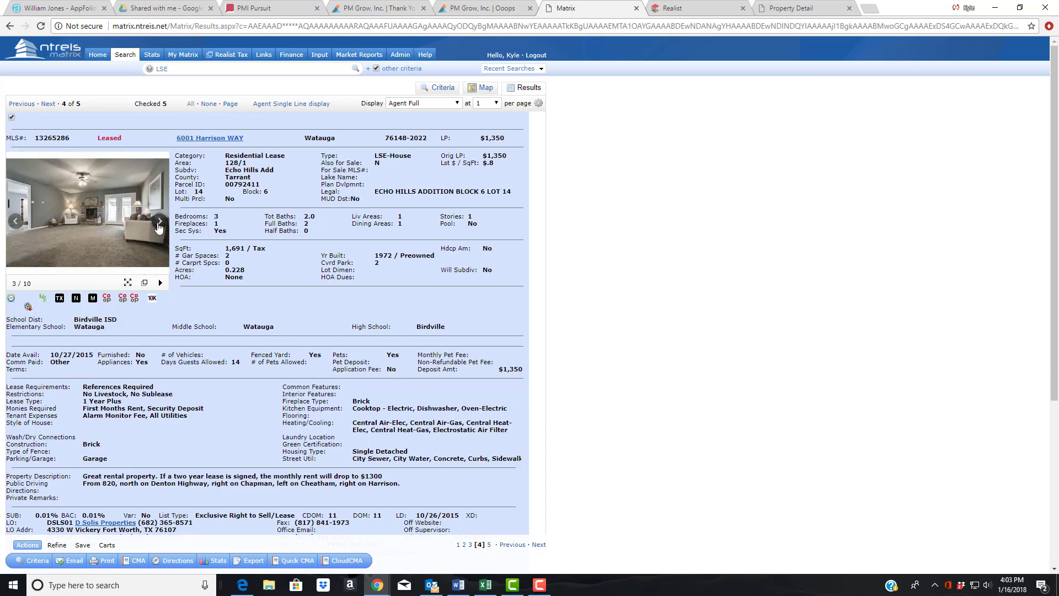
scroll(329, 241, "down", 5)
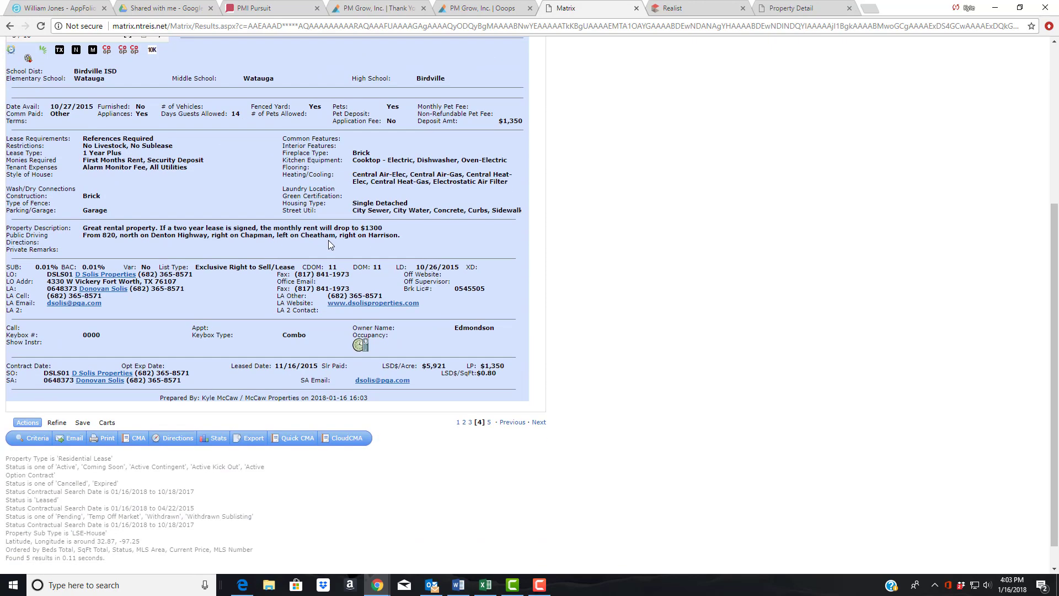
scroll(329, 241, "up", 1)
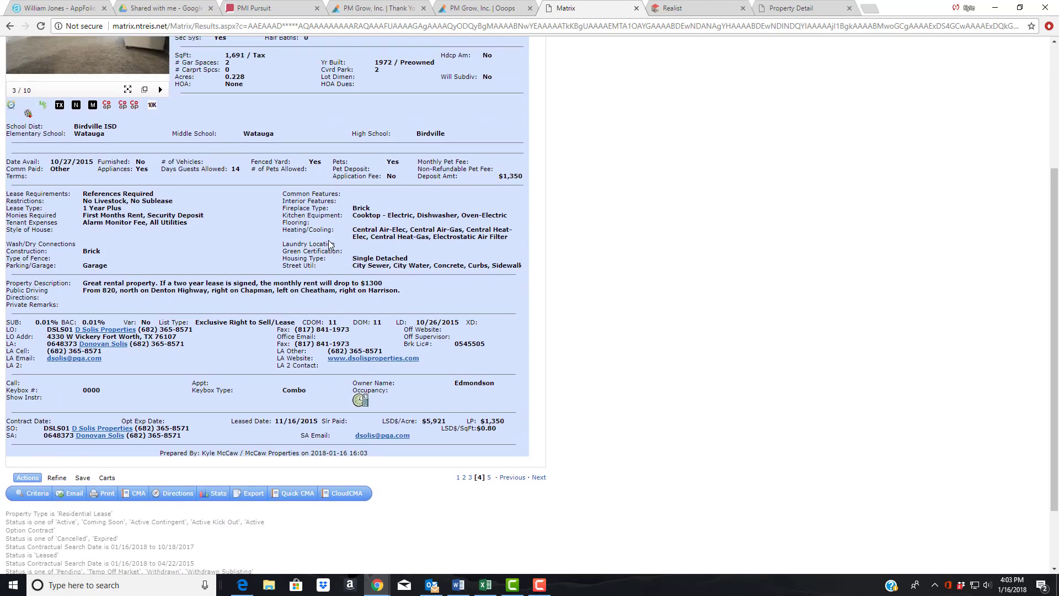
scroll(330, 243, "up", 1)
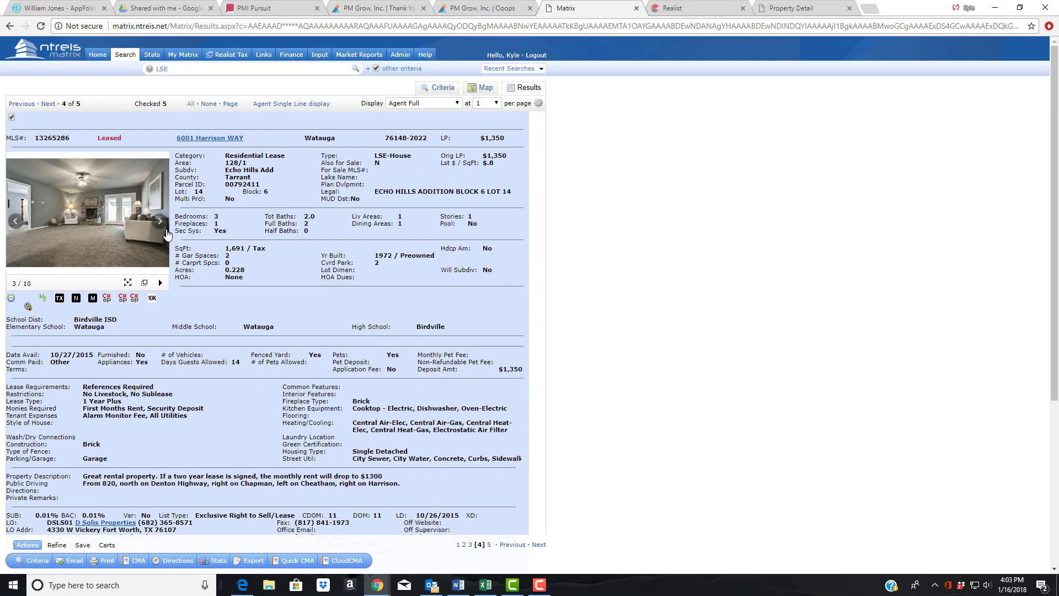
- Cycle through the remaining Harrison Way photos, then move to listing 5 on Herschel Dr
left_click(161, 225)
left_click(161, 225)
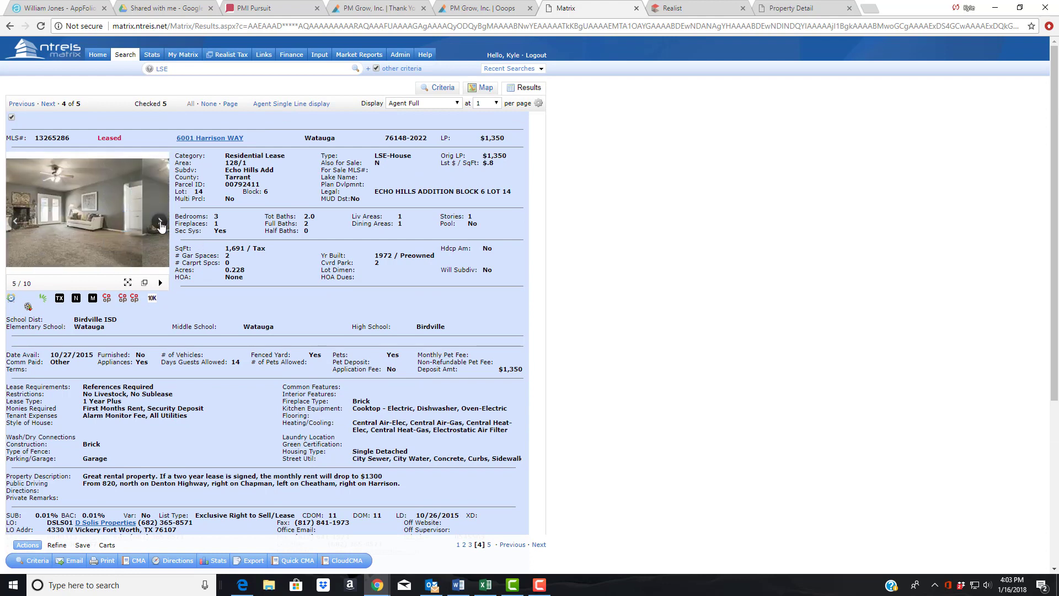
left_click(160, 225)
left_click(161, 226)
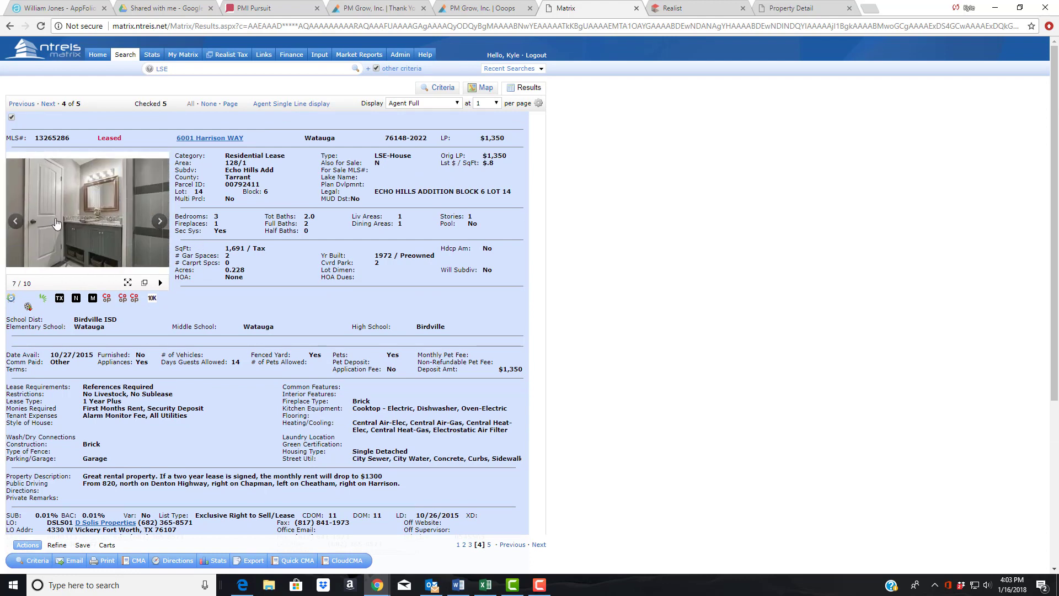
left_click(16, 223)
left_click(159, 223)
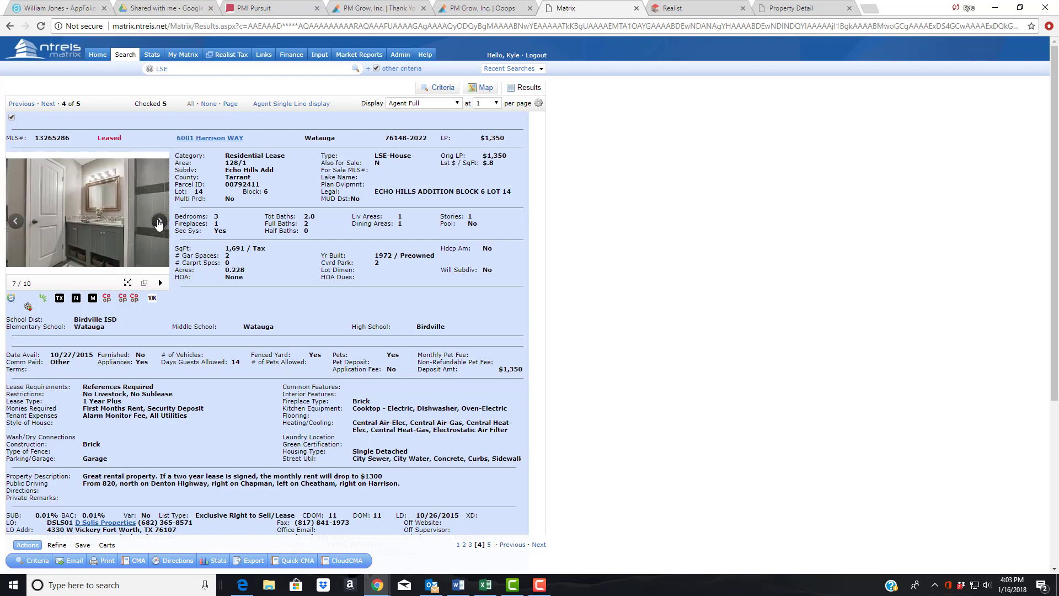
left_click(159, 223)
left_click(159, 223)
left_click(159, 223)
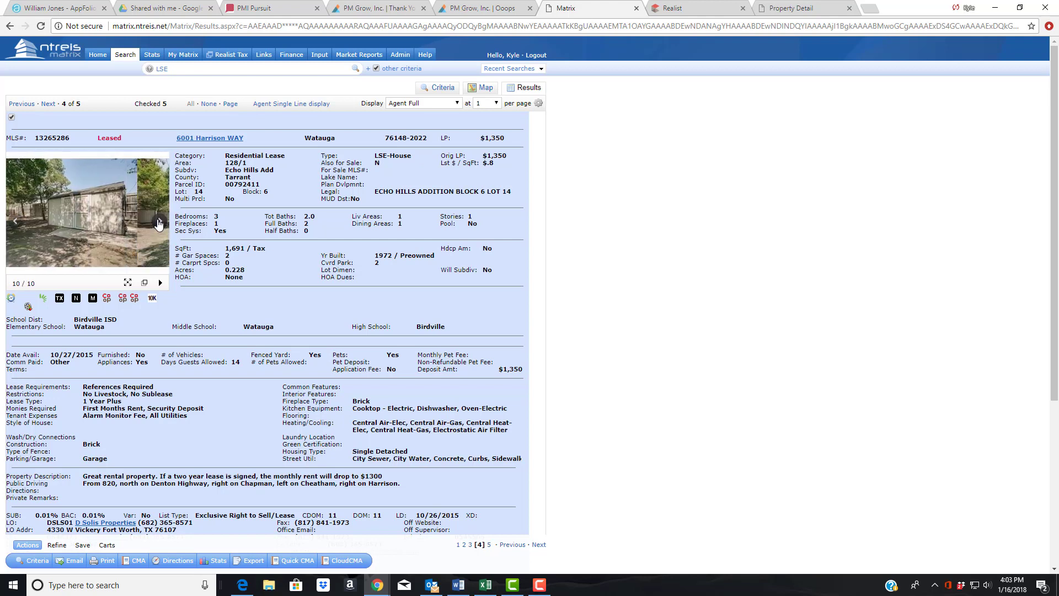
left_click(159, 223)
left_click(159, 223)
left_click(159, 223)
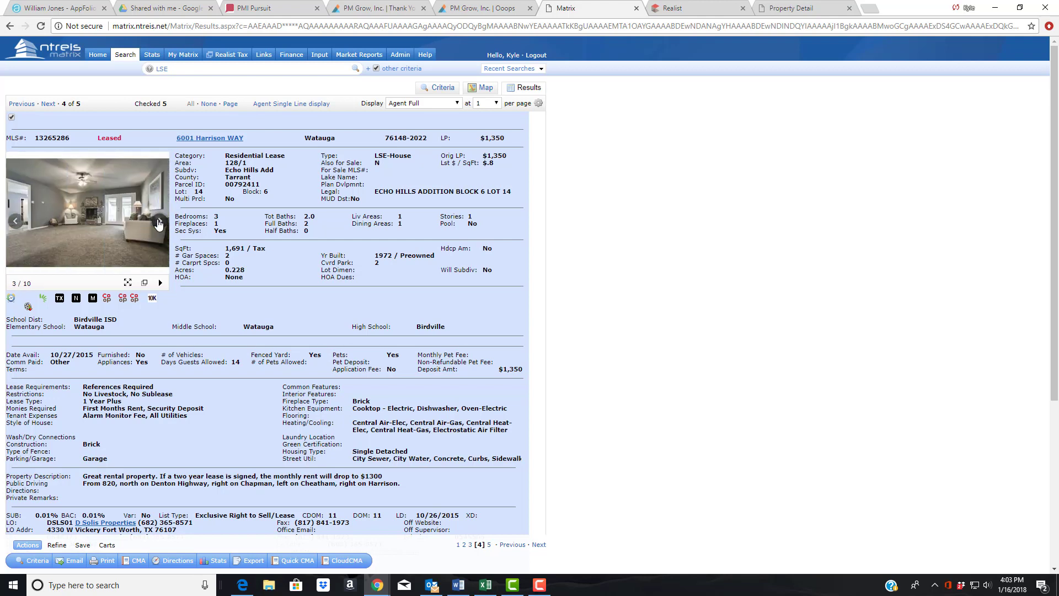
left_click(158, 223)
left_click(159, 223)
left_click(159, 222)
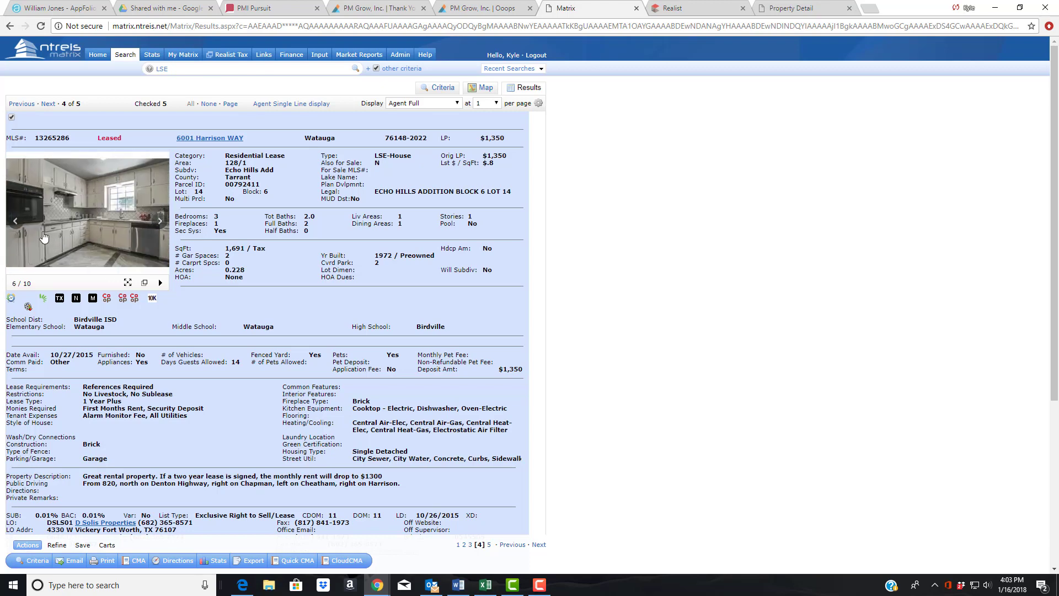
left_click(49, 103)
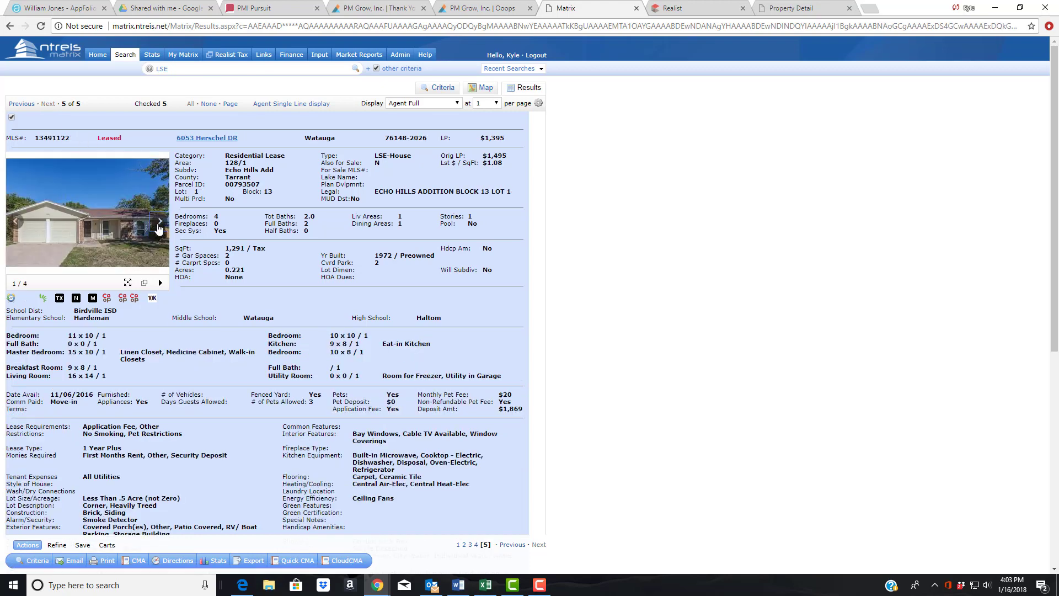
- Browse the Herschel Dr photos, then switch to Agent Single Line and generate a Quick CMA
left_click(159, 223)
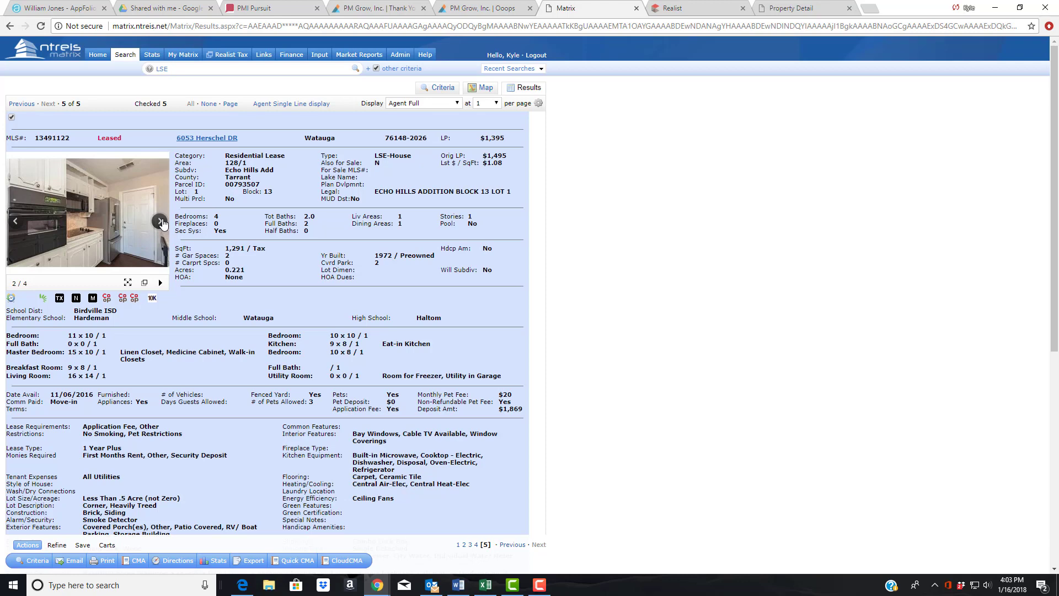
left_click(160, 222)
left_click(160, 222)
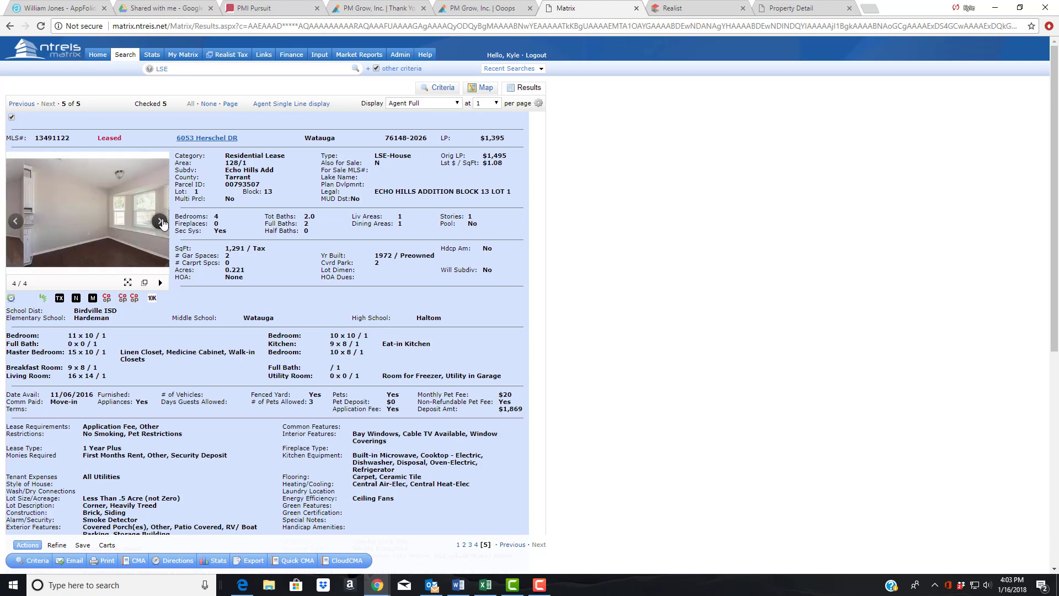
left_click(161, 222)
left_click(161, 222)
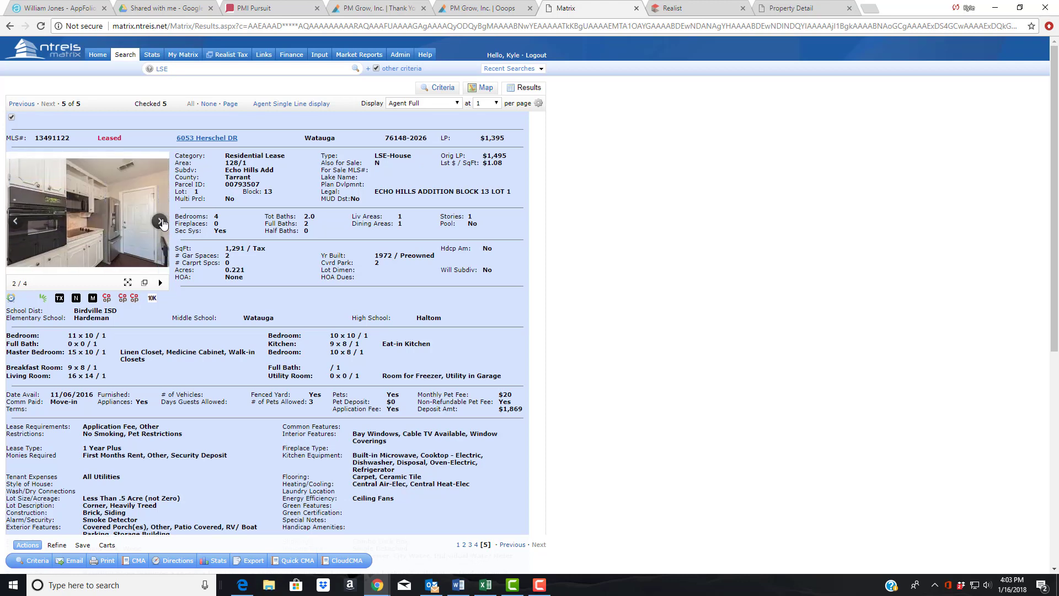
left_click(161, 222)
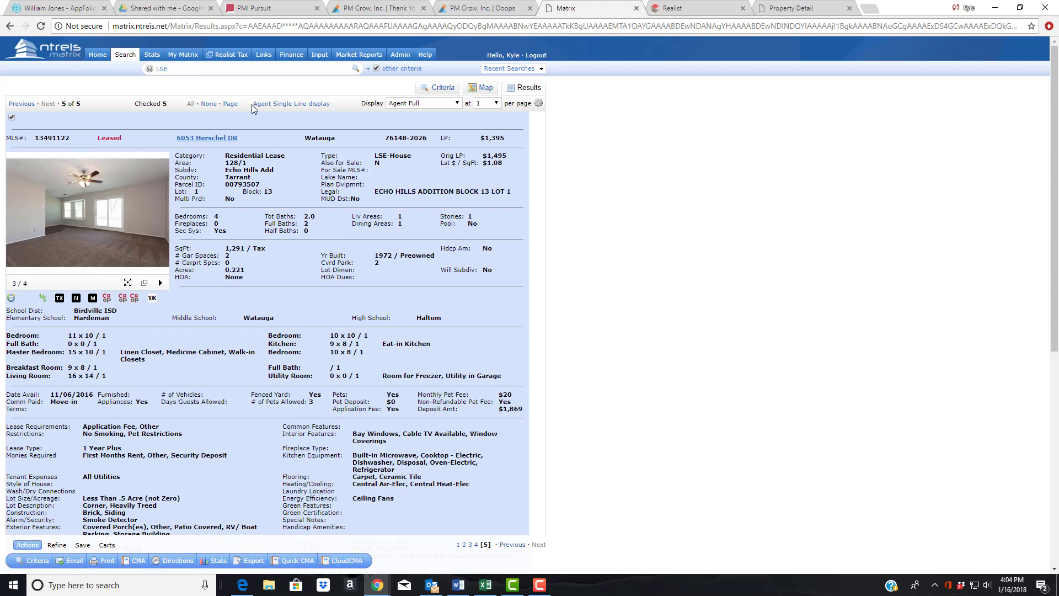
left_click(281, 105)
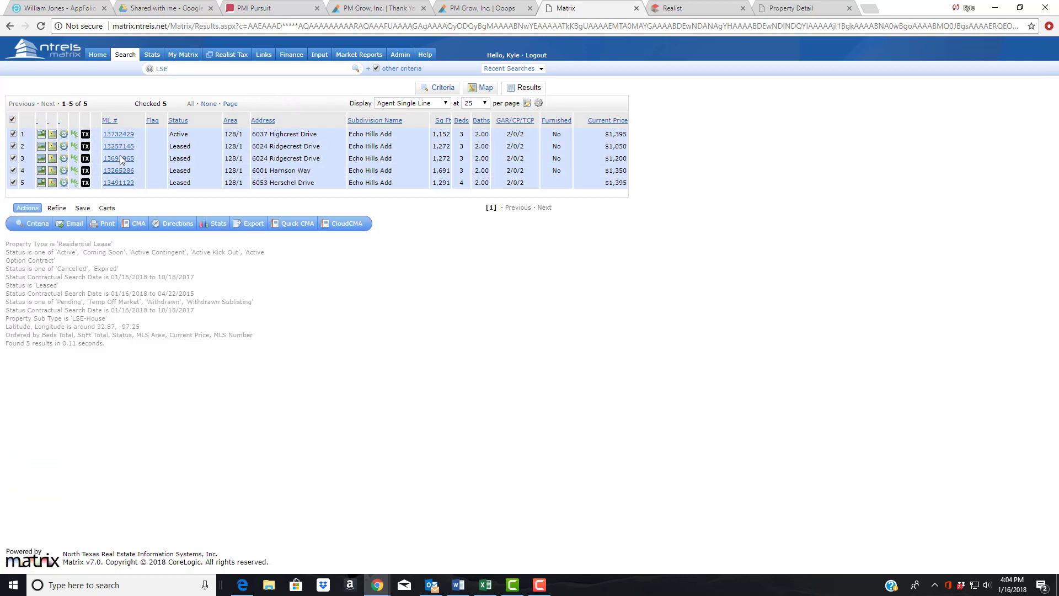
left_click(291, 224)
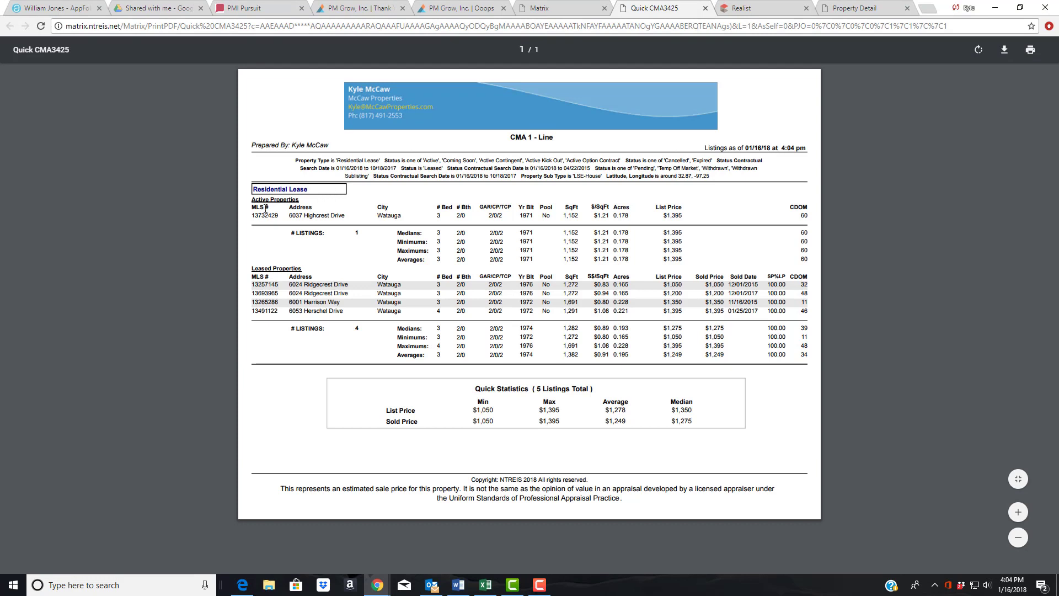
- Review the active listing's $1,395 price and 60 CDOM, and Herschel's $1,395 sold price
left_click_drag(258, 215, 339, 220)
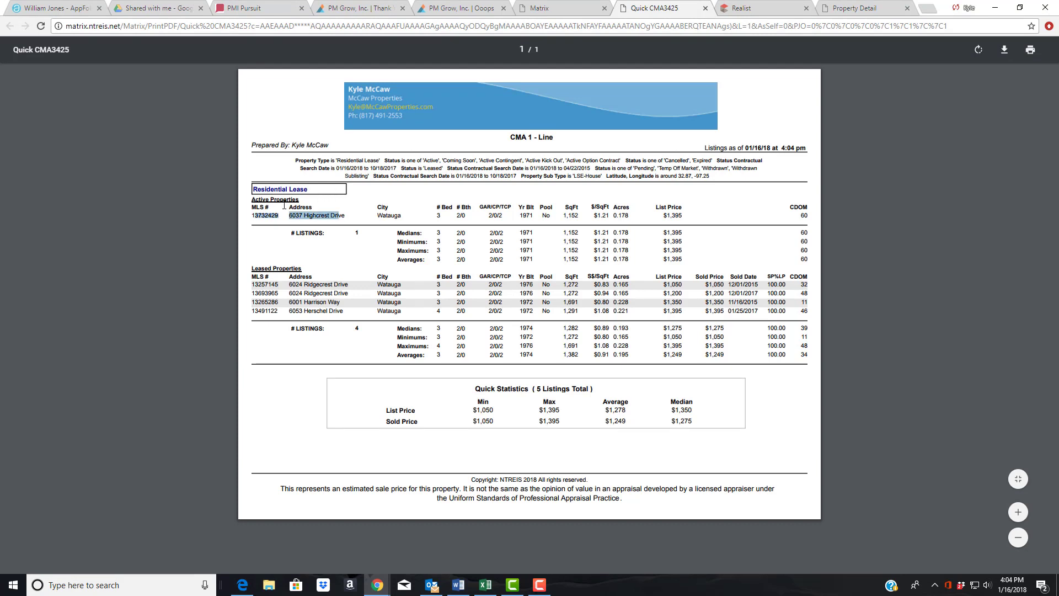
left_click_drag(801, 215, 809, 215)
left_click_drag(684, 215, 666, 215)
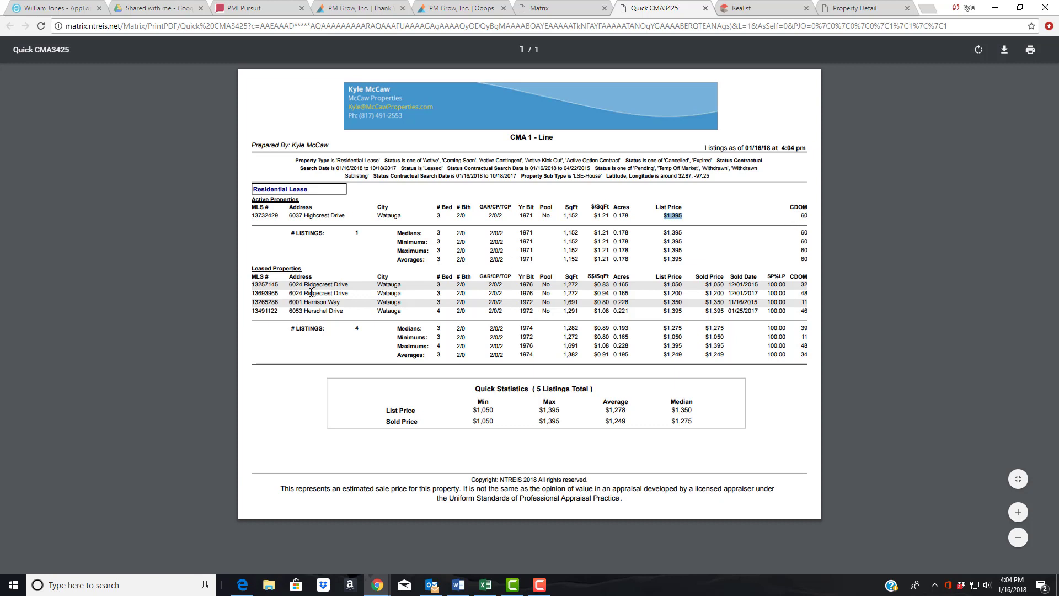
left_click_drag(252, 282, 274, 303)
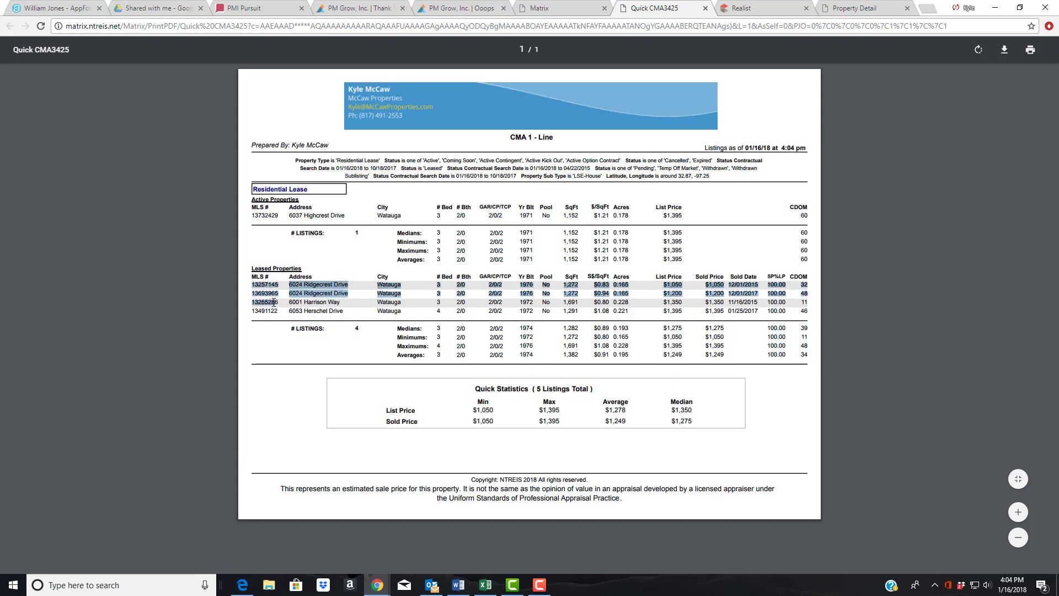
left_click(469, 312)
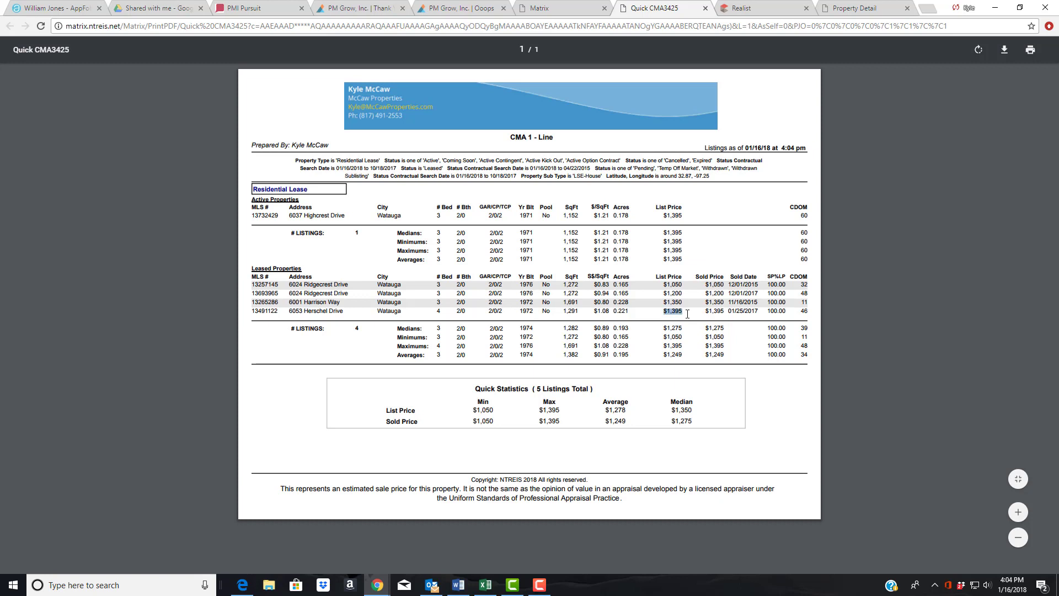
left_click_drag(707, 312, 728, 312)
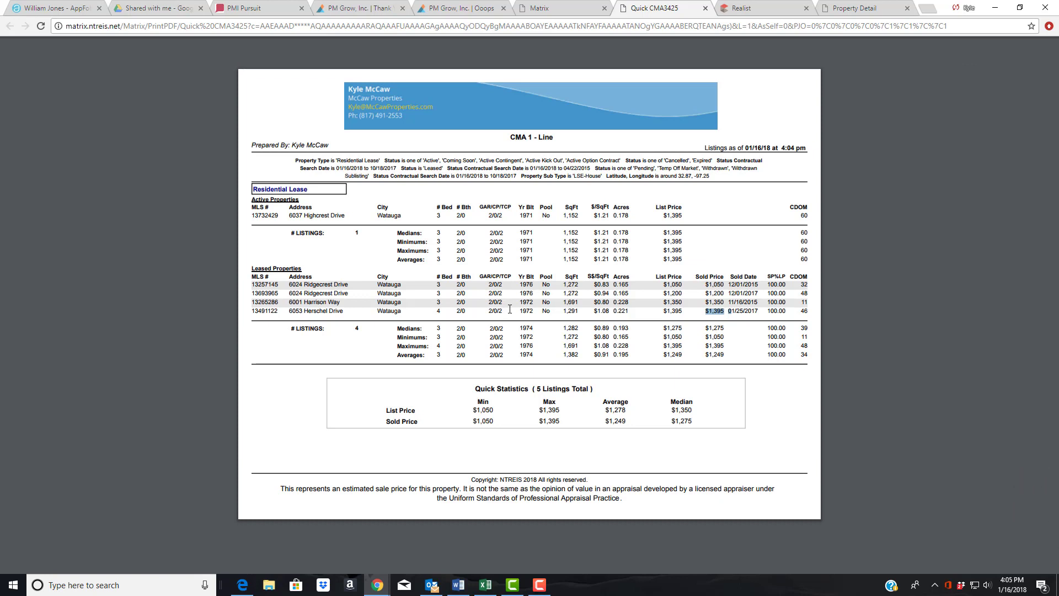
double_click(438, 302)
left_click_drag(434, 285, 442, 300)
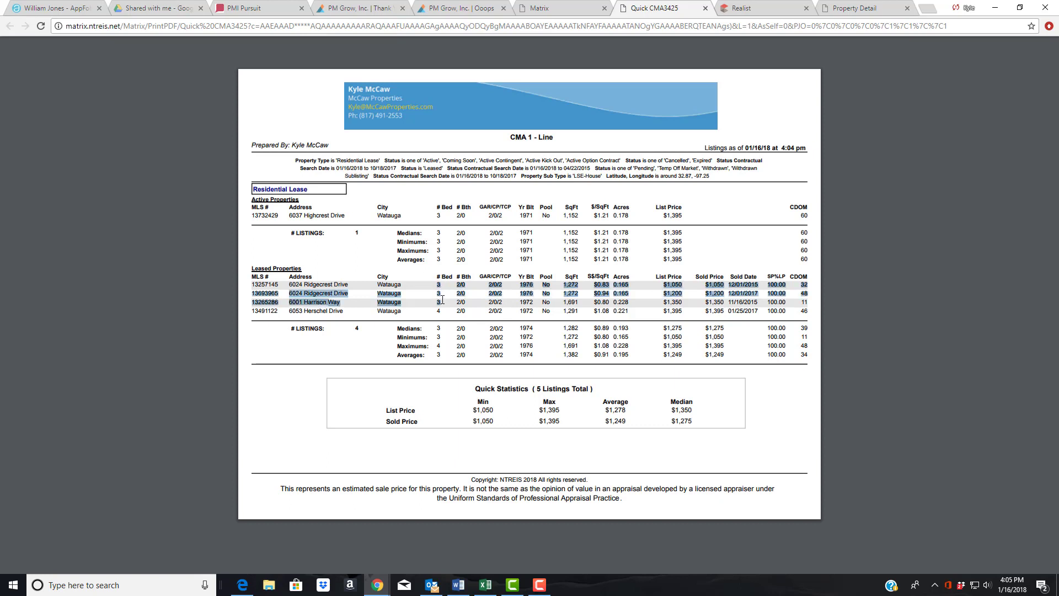
double_click(448, 300)
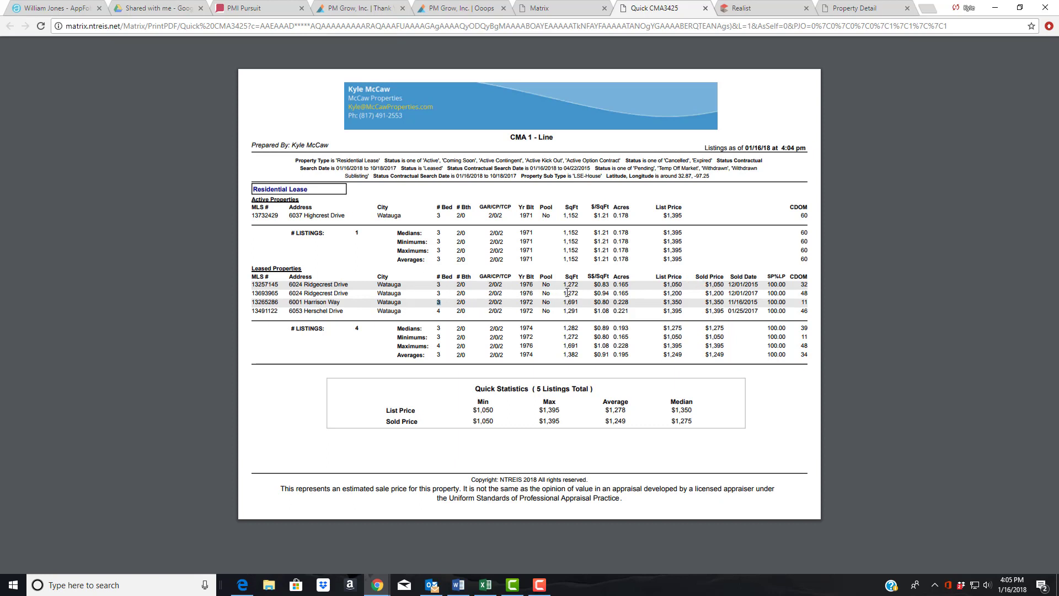
left_click_drag(563, 293, 724, 293)
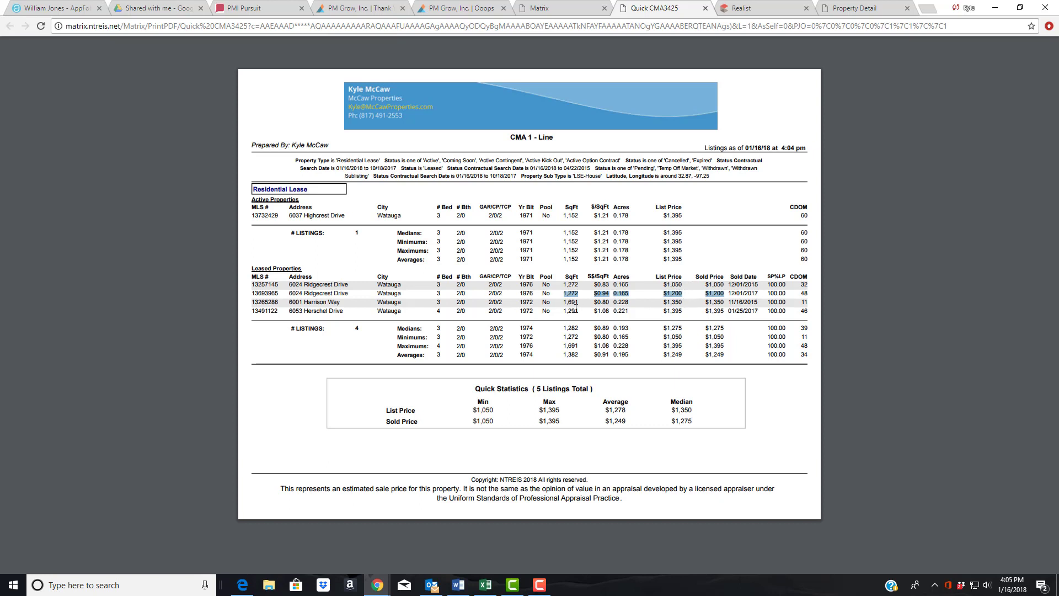
left_click_drag(564, 311, 578, 310)
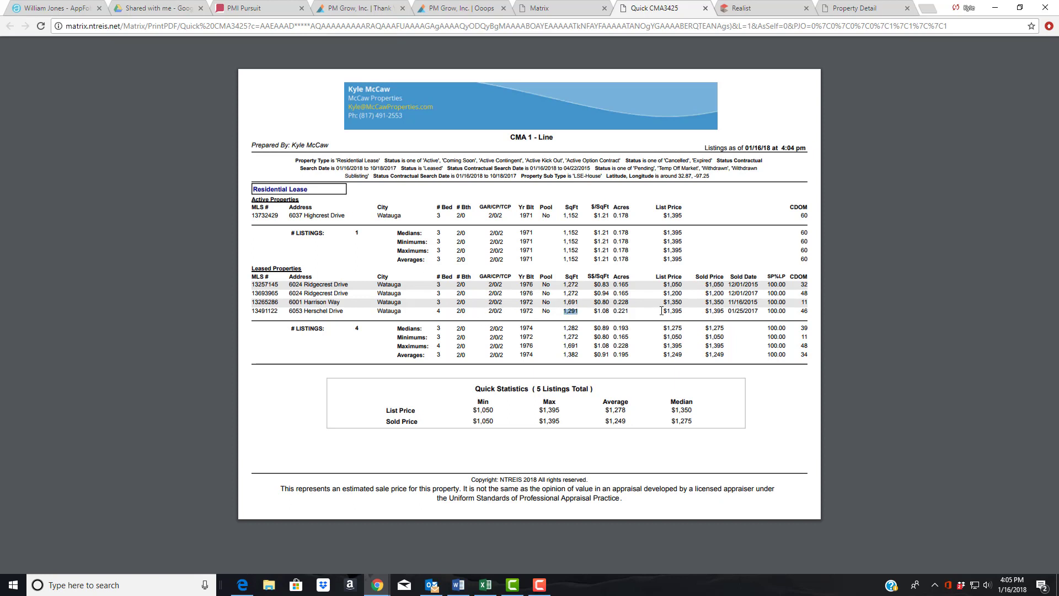
left_click_drag(662, 311, 681, 311)
left_click_drag(292, 285, 354, 291)
left_click_drag(684, 293, 666, 286)
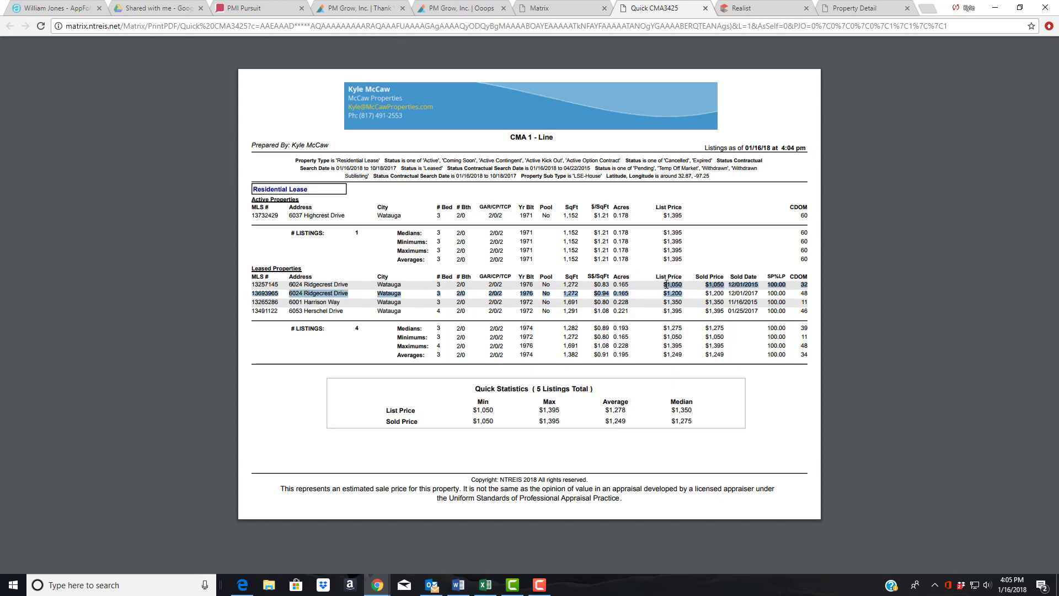
left_click(648, 302)
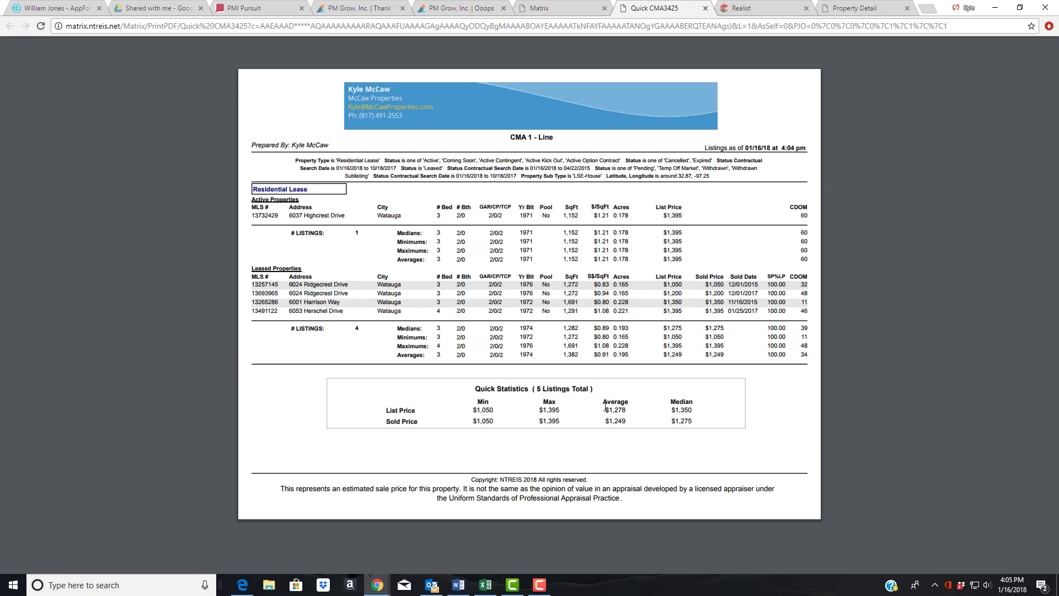
- Save the CMA report as the PDF file Quick CMA3425
right_click(728, 292)
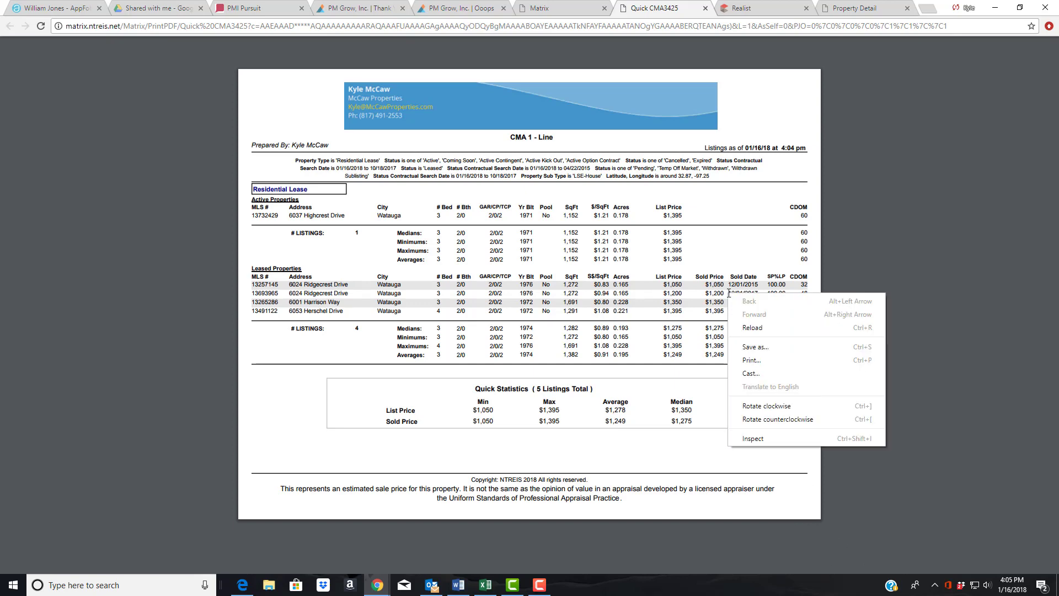
left_click(756, 345)
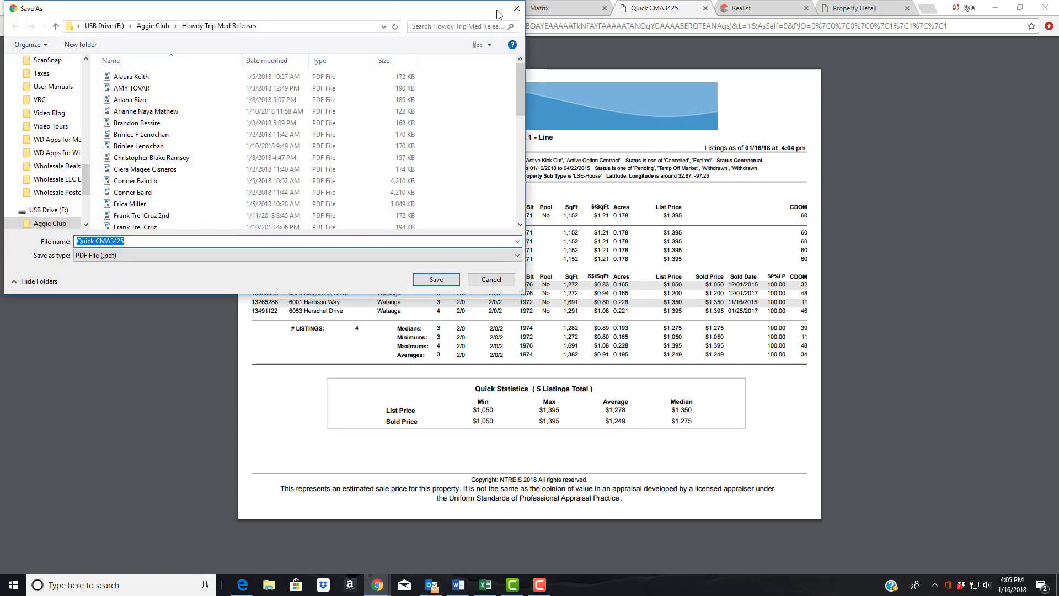
left_click(517, 10)
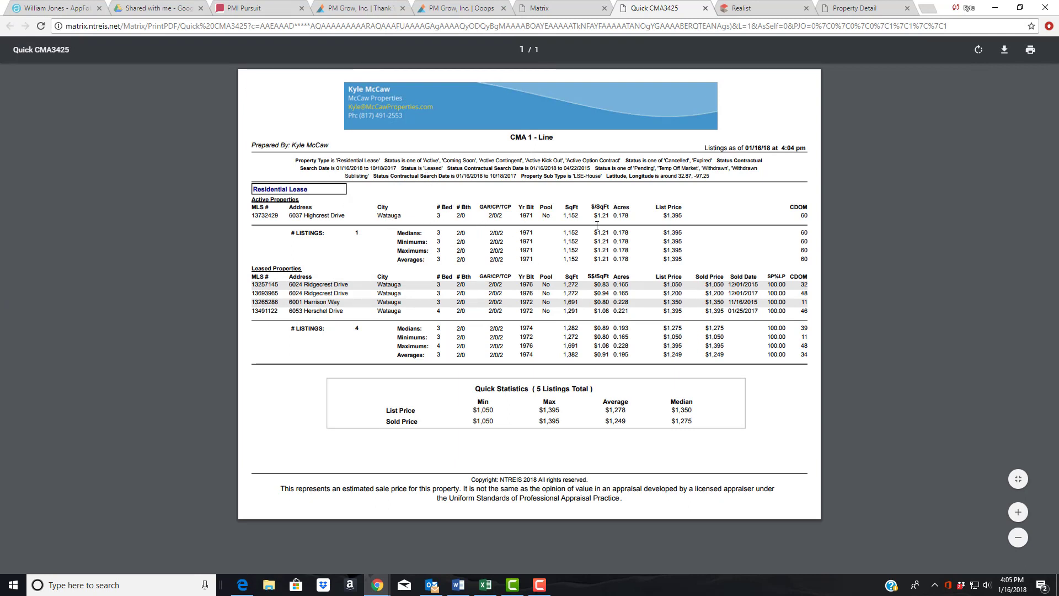
- Highlight the 01/16/18 date and the Highcrest and Herschel figures: $1,395, 60/46 days, sq ft
left_click_drag(742, 147, 778, 144)
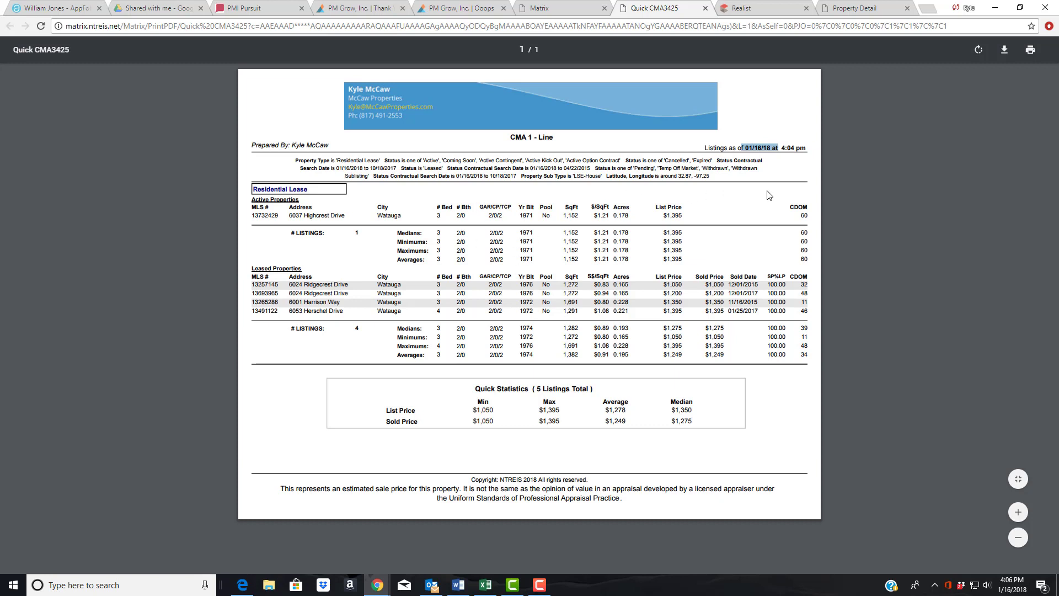
left_click_drag(807, 216, 797, 215)
left_click_drag(290, 218, 346, 217)
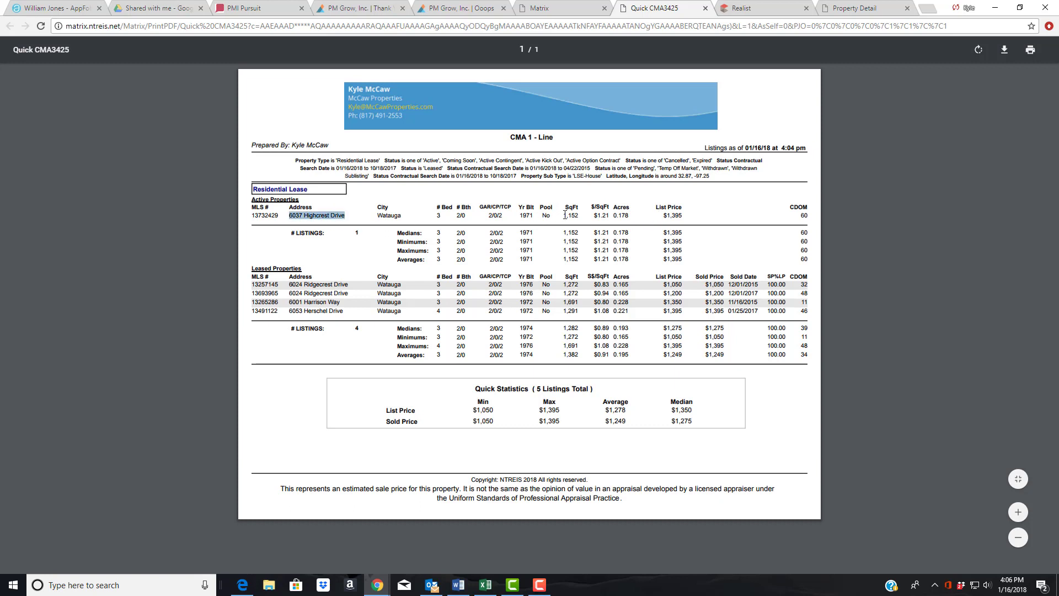
left_click_drag(563, 216, 580, 215)
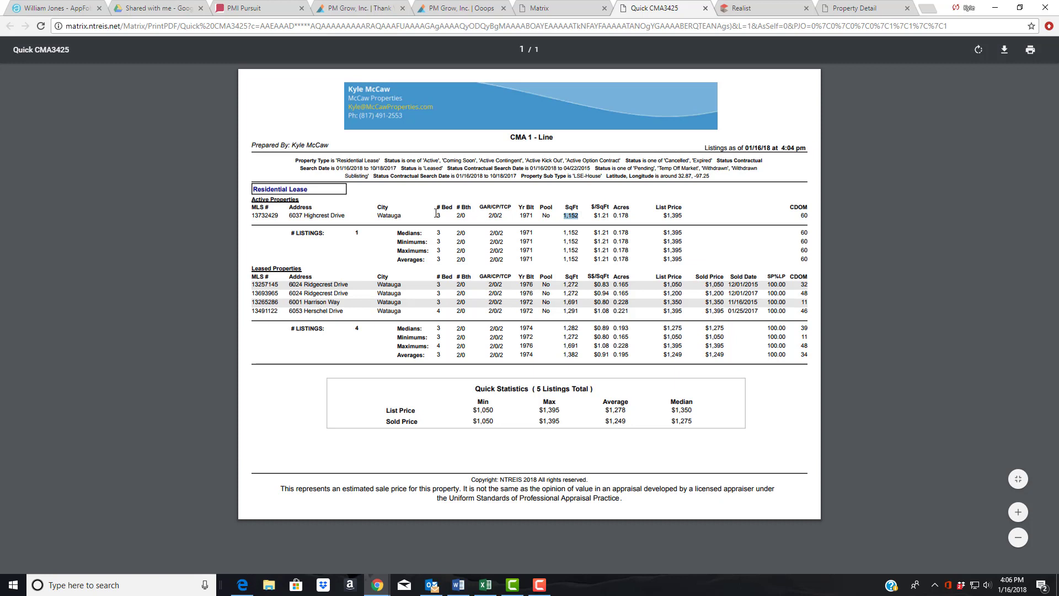
left_click_drag(663, 215, 690, 216)
left_click_drag(684, 311, 665, 312)
left_click_drag(799, 311, 811, 310)
left_click_drag(563, 312, 586, 311)
left_click_drag(435, 310, 450, 310)
- Recheck the active listing's row and the $1,200 list price, then bring up the Realist detail report
left_click_drag(436, 216, 691, 213)
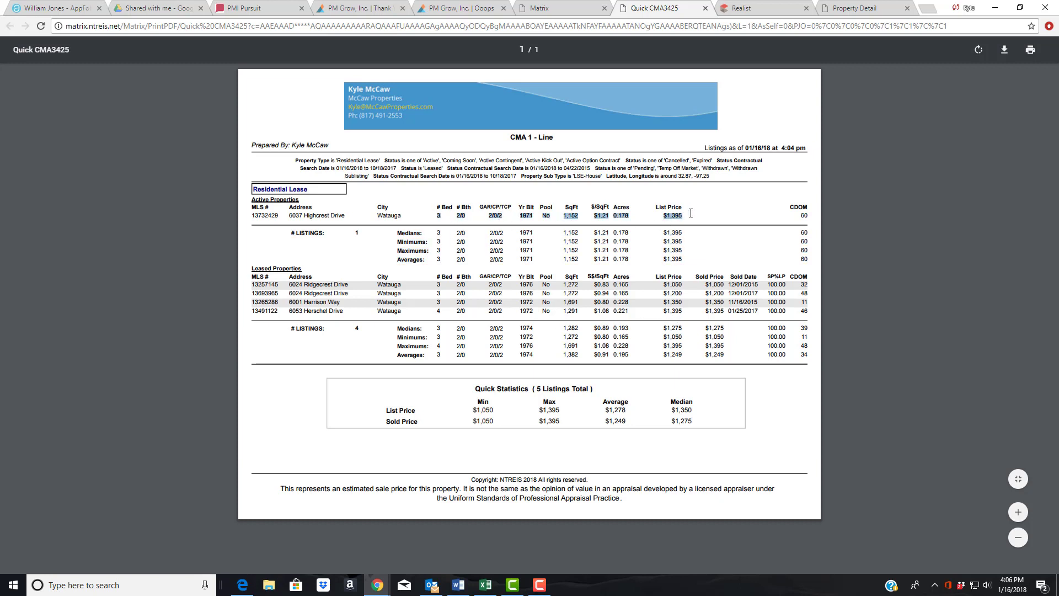
left_click(806, 214)
left_click_drag(801, 214, 807, 214)
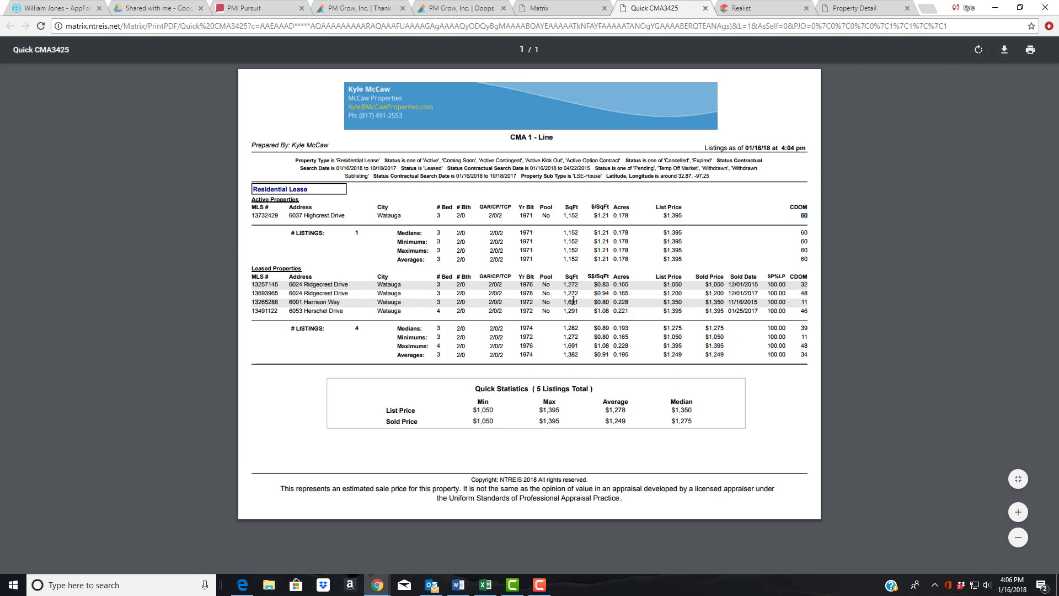
left_click_drag(664, 293, 684, 293)
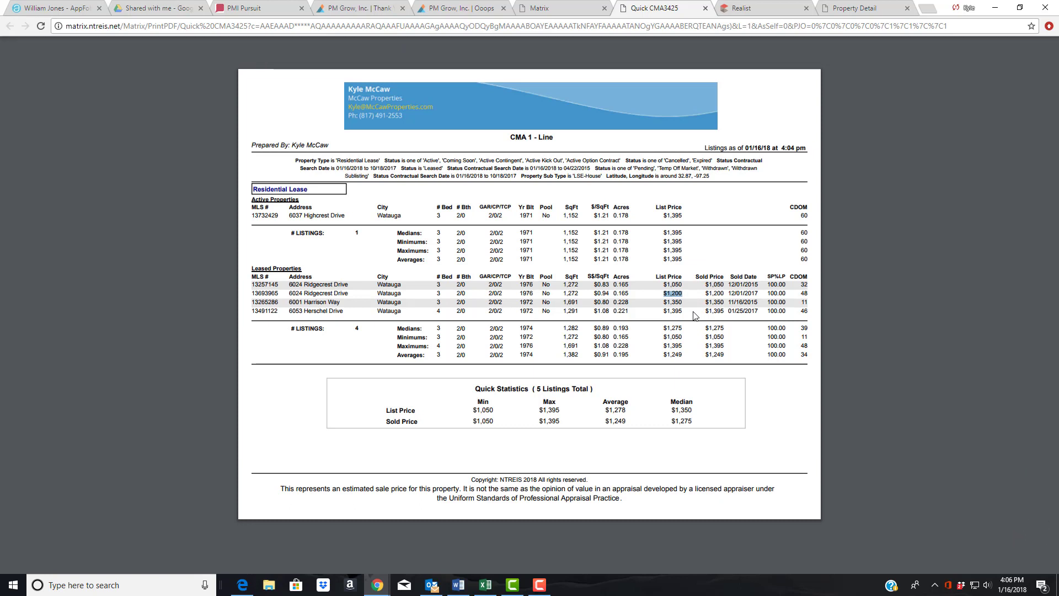
left_click(618, 298)
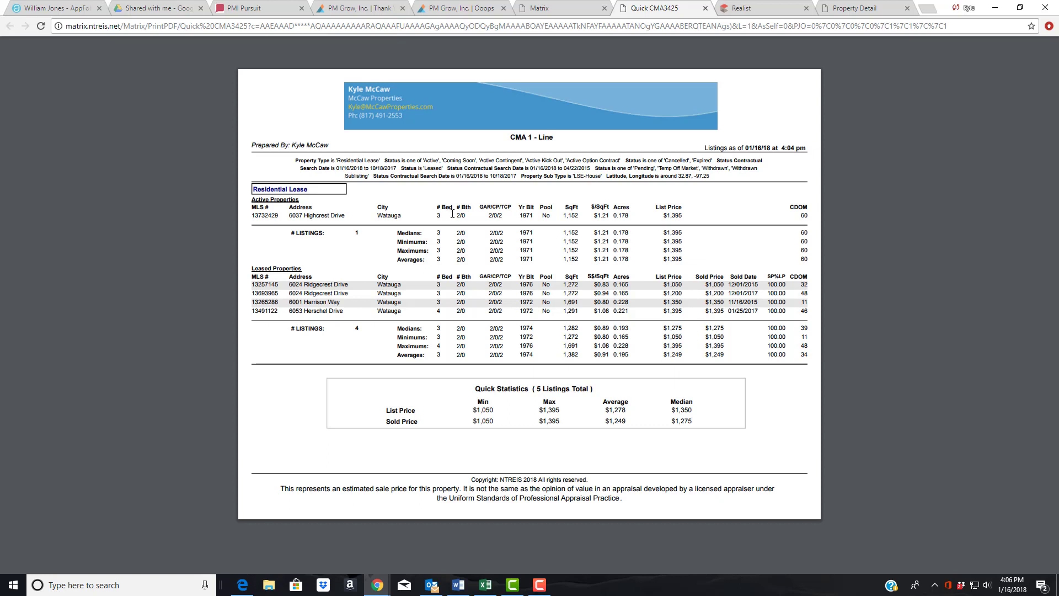
left_click_drag(456, 215, 615, 224)
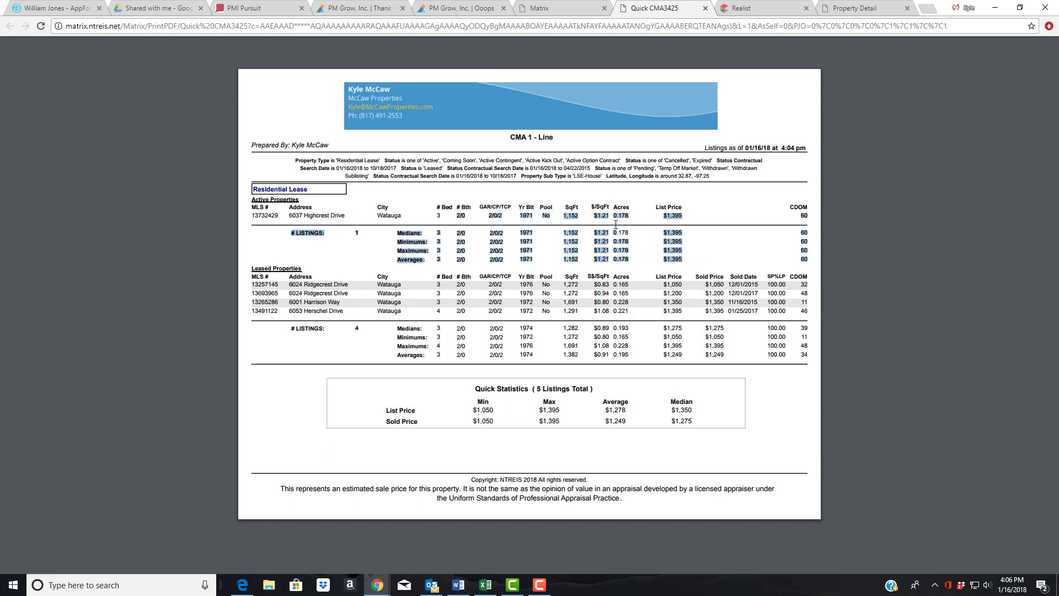
left_click(619, 220)
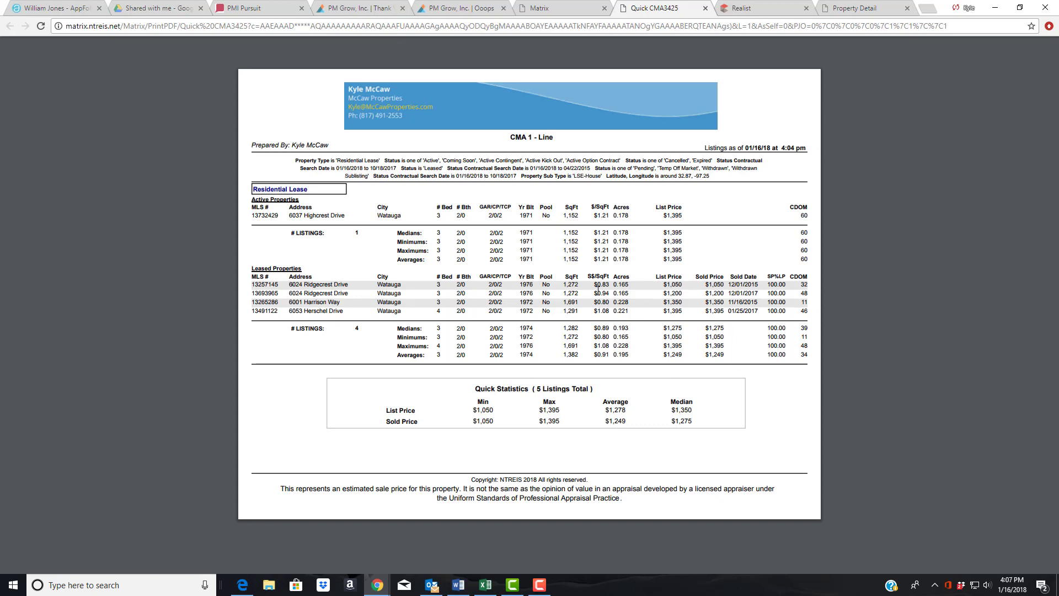
left_click_drag(684, 294, 658, 293)
left_click(393, 205)
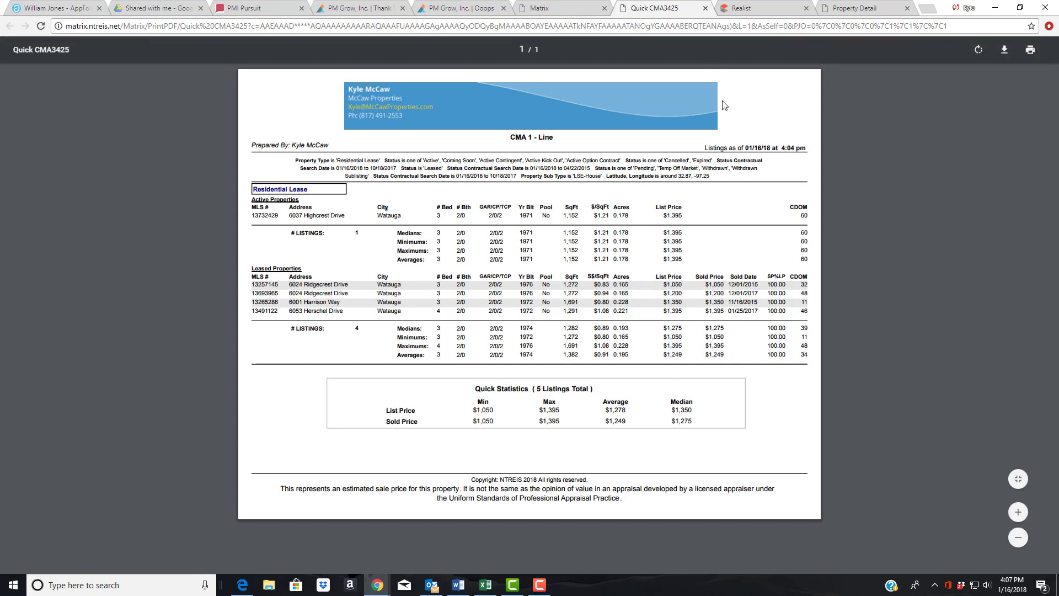
left_click(854, 11)
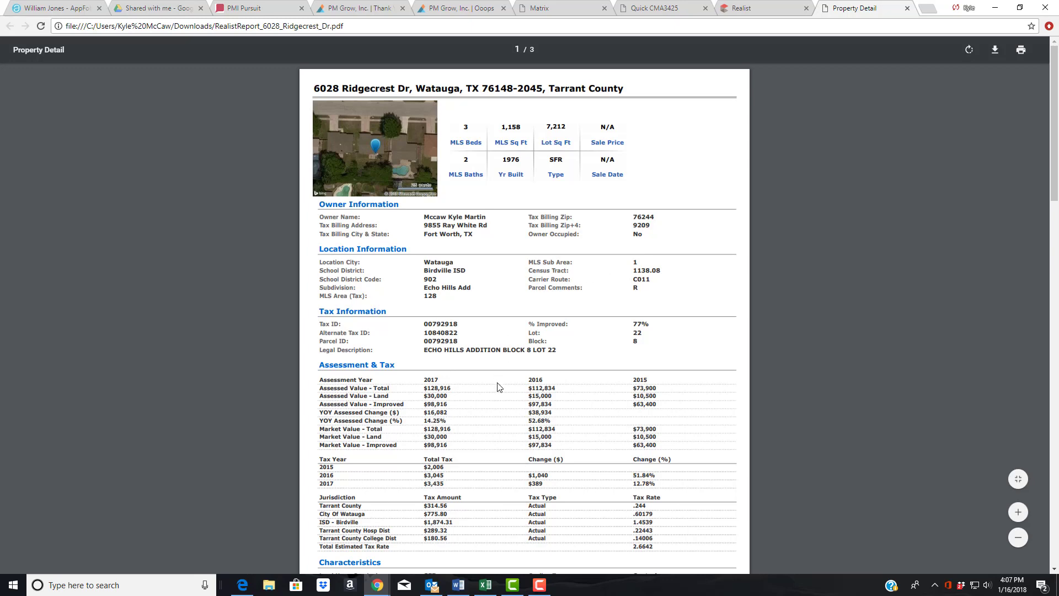
- Review the owner details in the Realist report, then return to the Matrix results list
left_click_drag(423, 216, 487, 214)
left_click_drag(423, 217, 488, 214)
left_click(935, 131)
left_click(746, 12)
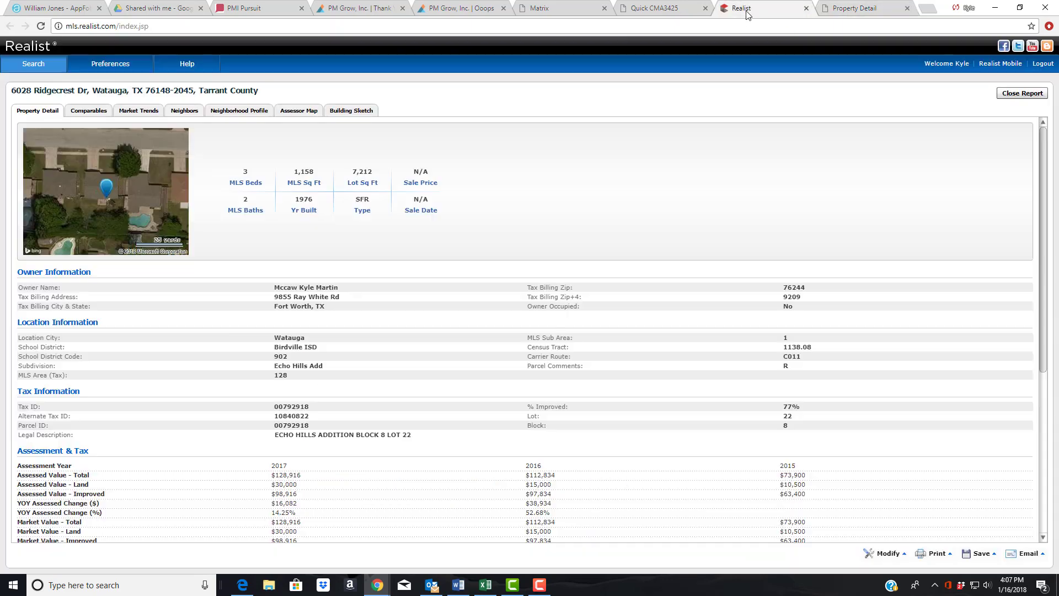
left_click(660, 12)
left_click(551, 12)
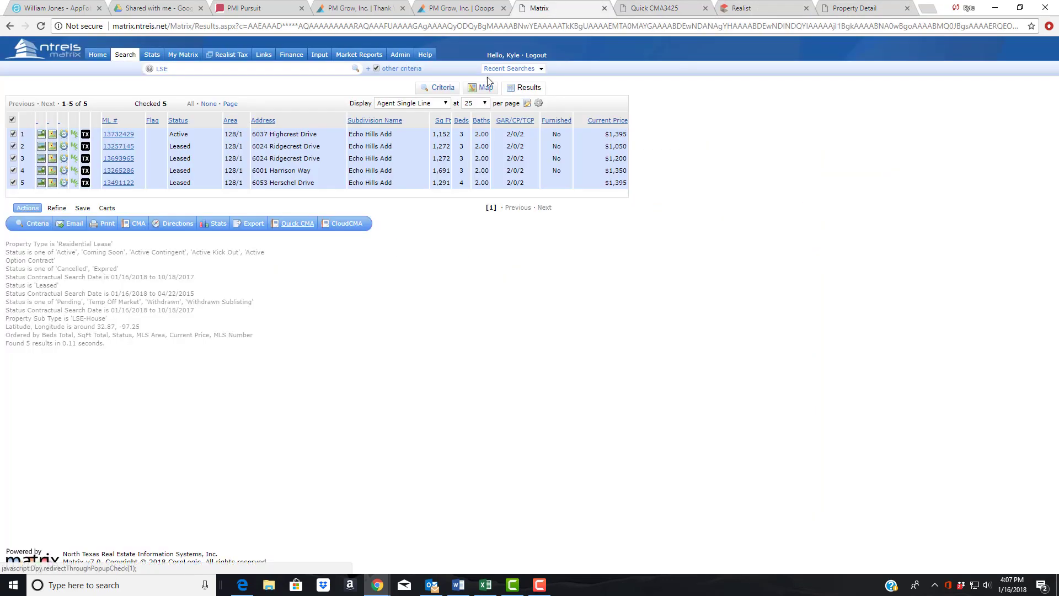
- Start an Email 5 Listings form with the agent's own address autofilled as recipient
left_click(65, 226)
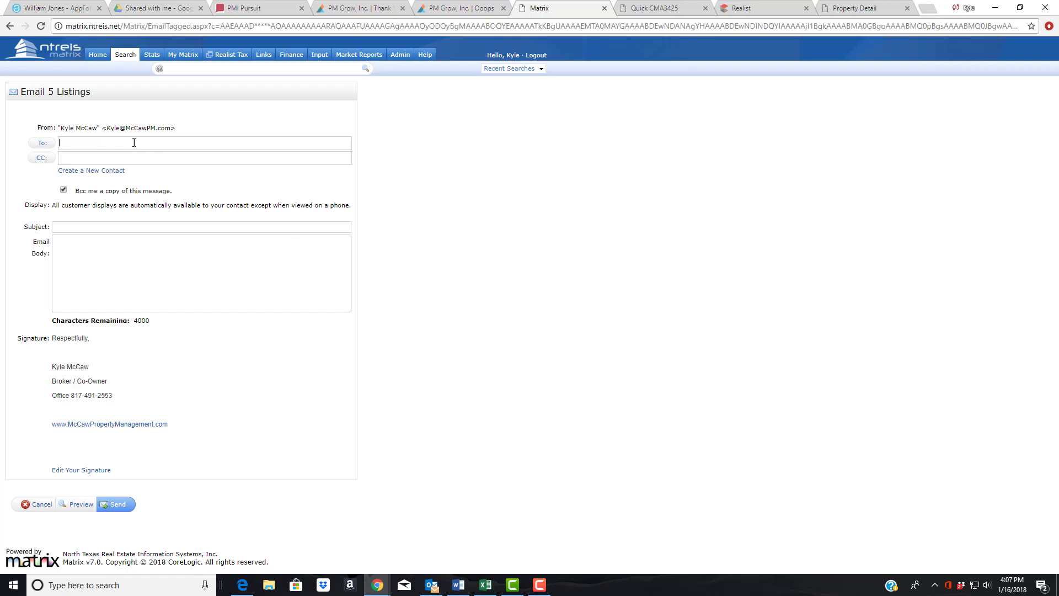
left_click(159, 145)
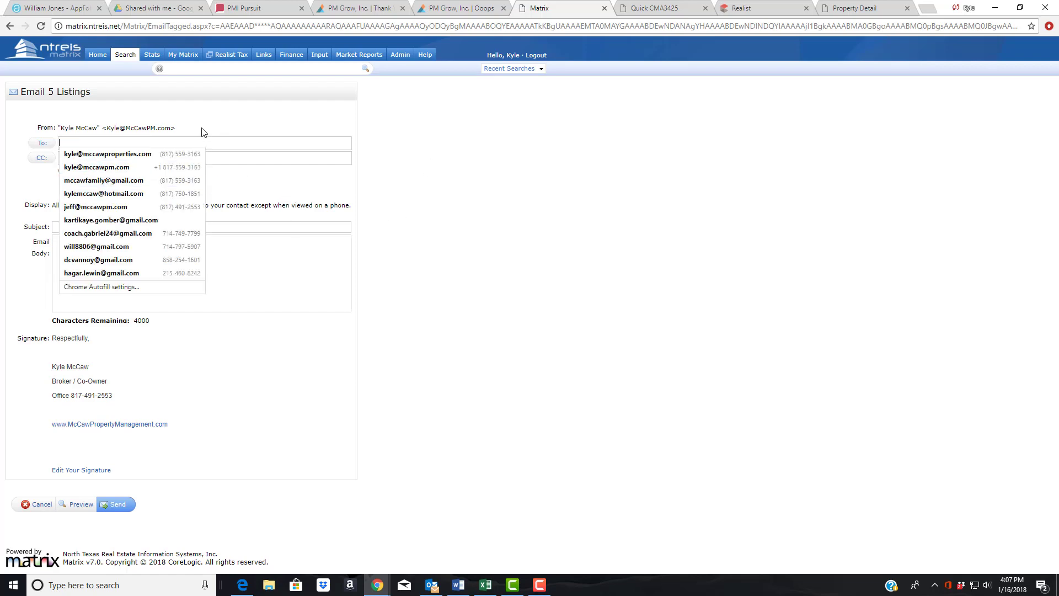
left_click(128, 155)
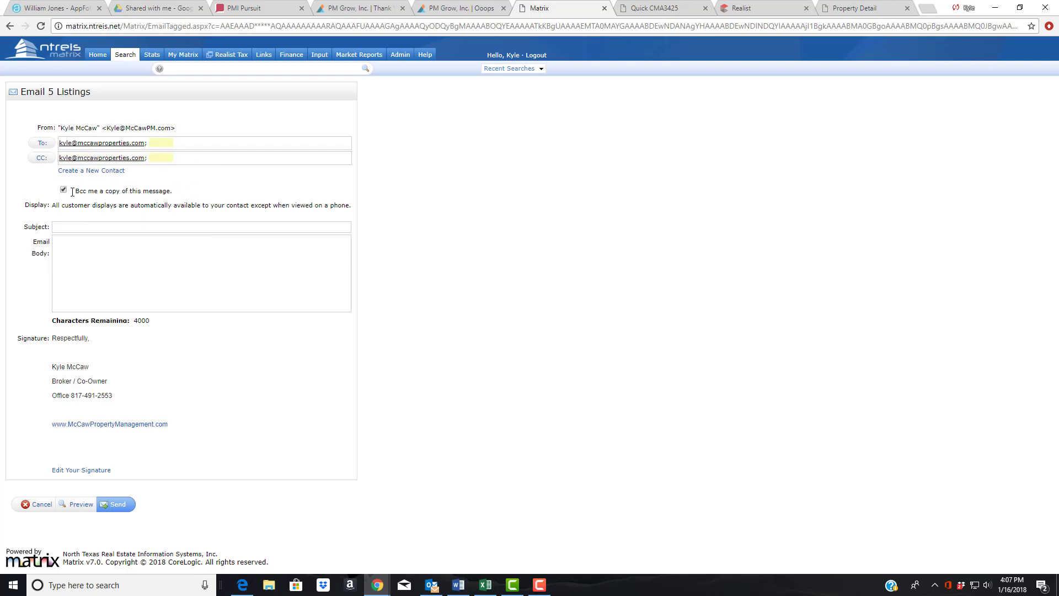
left_click_drag(73, 190, 172, 191)
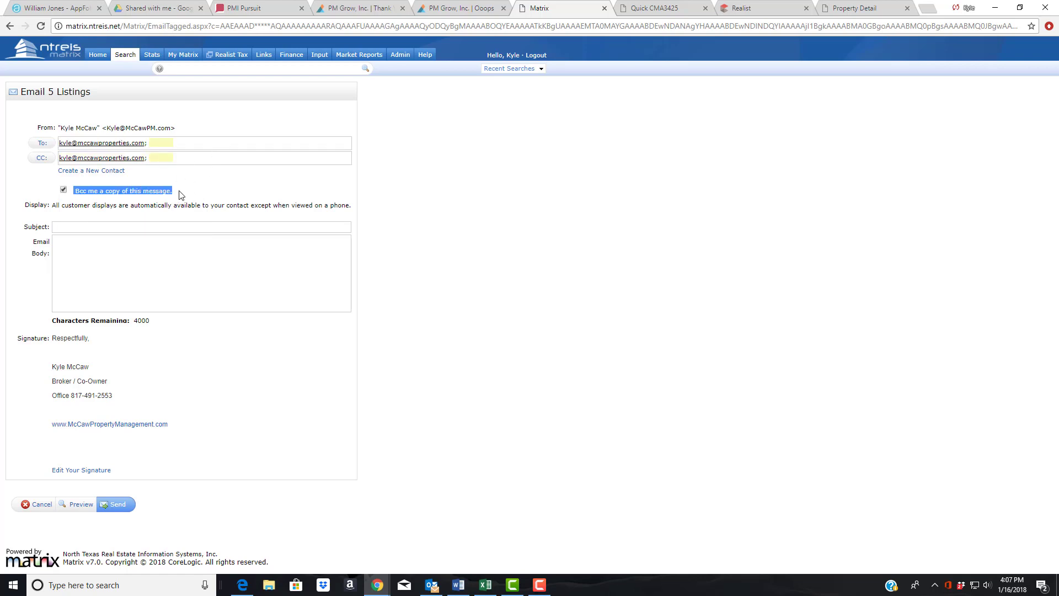
- Clear the CC address so the field is empty
left_click(179, 161)
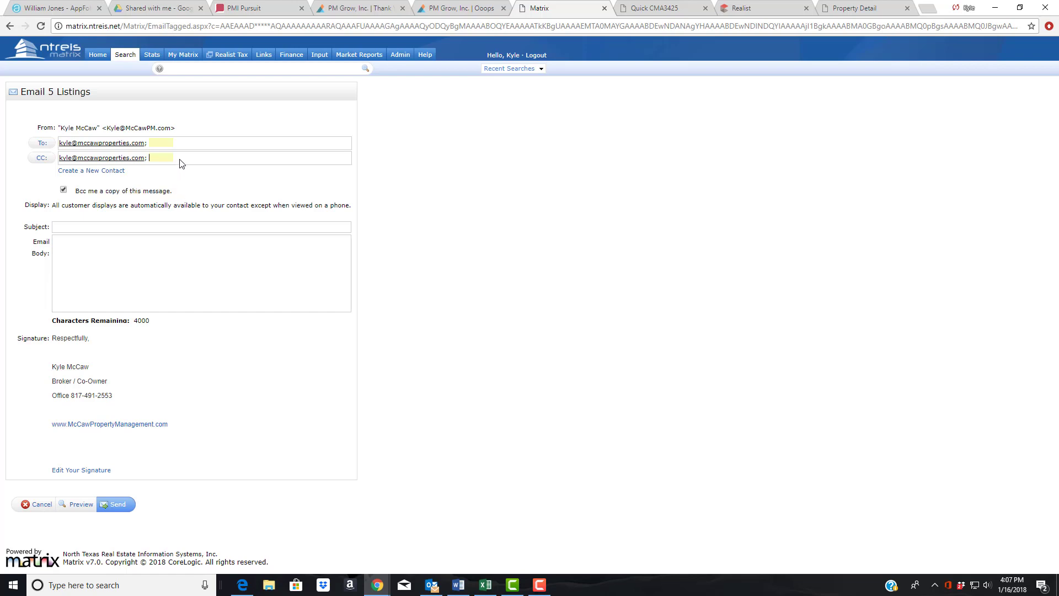
key("ctrl+a")
key("BackSpace")
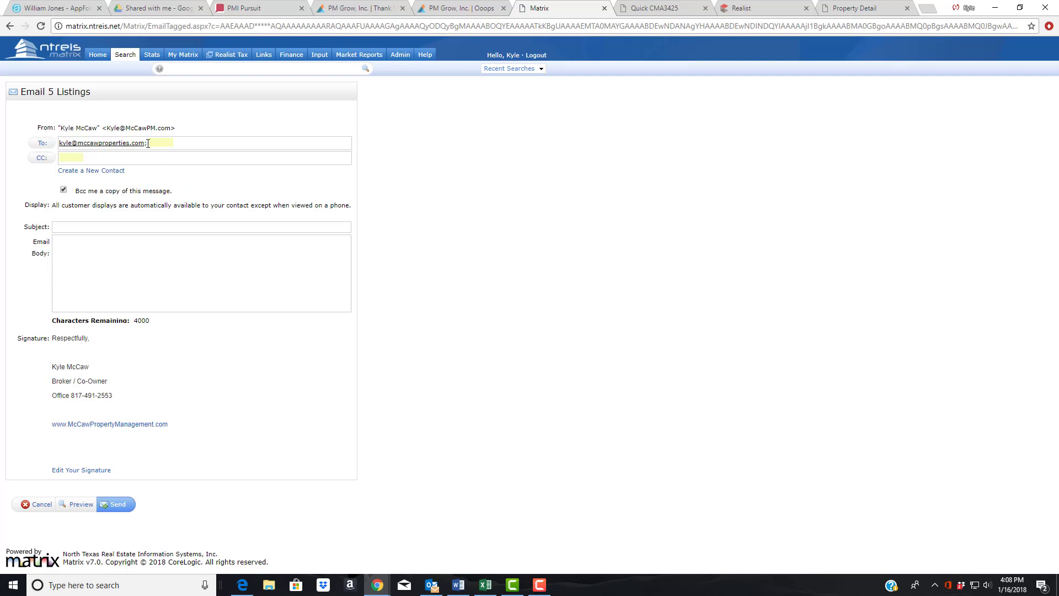
- Delete the recipient address from the To field
left_click_drag(160, 142, 56, 143)
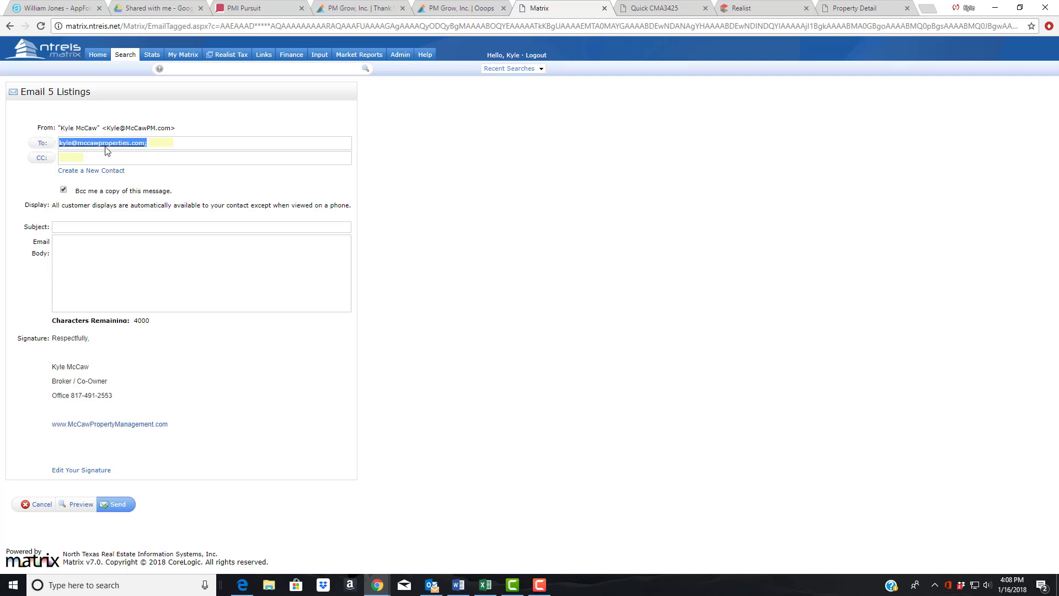
left_click(130, 144)
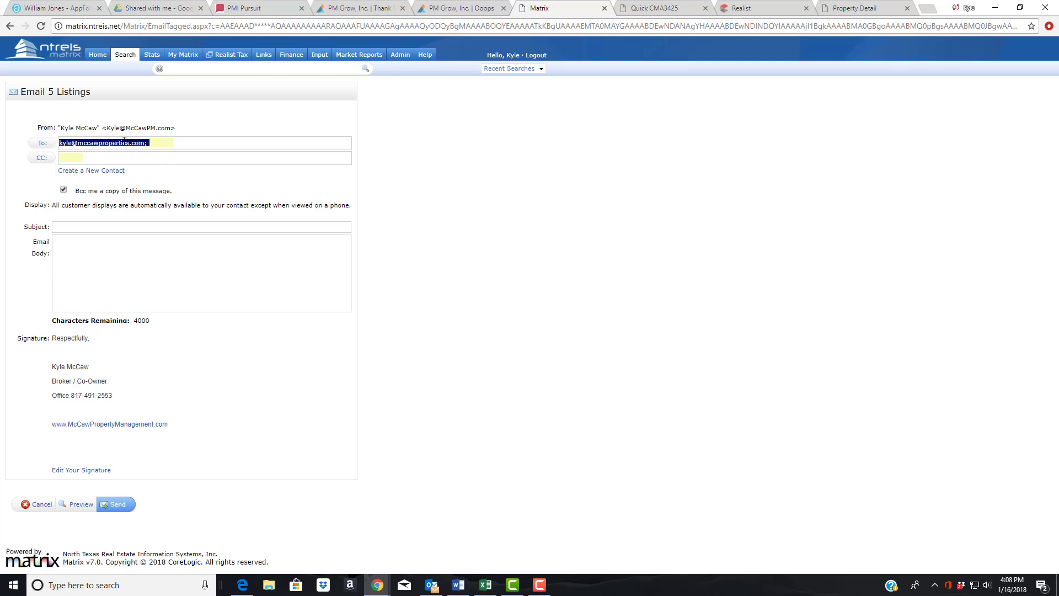
key("BackSpace")
- Browse the available search types in the Search menu
left_click(118, 60)
mouse_move(142, 69)
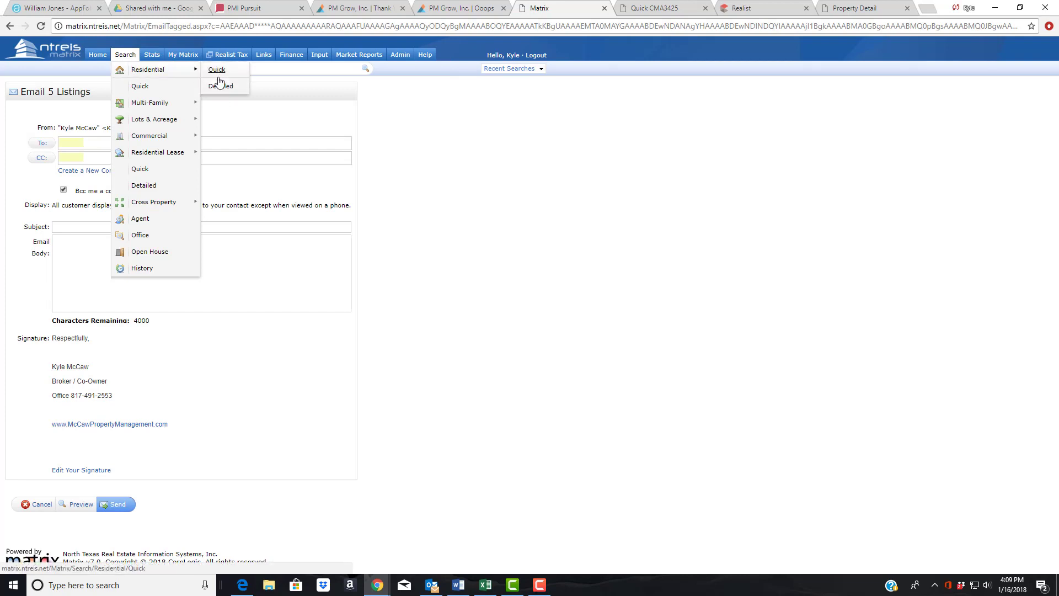
mouse_move(164, 154)
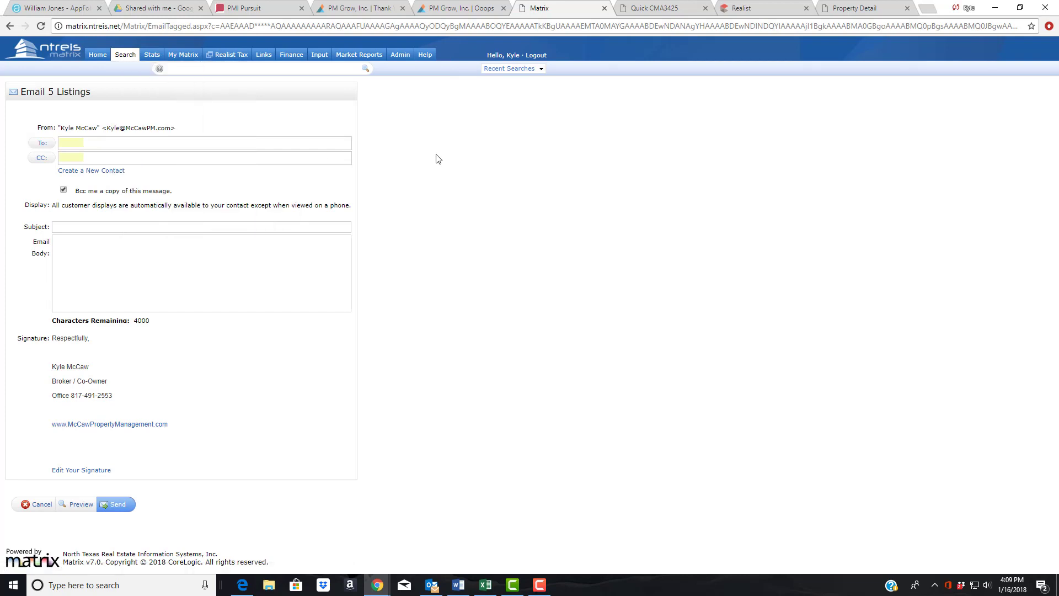